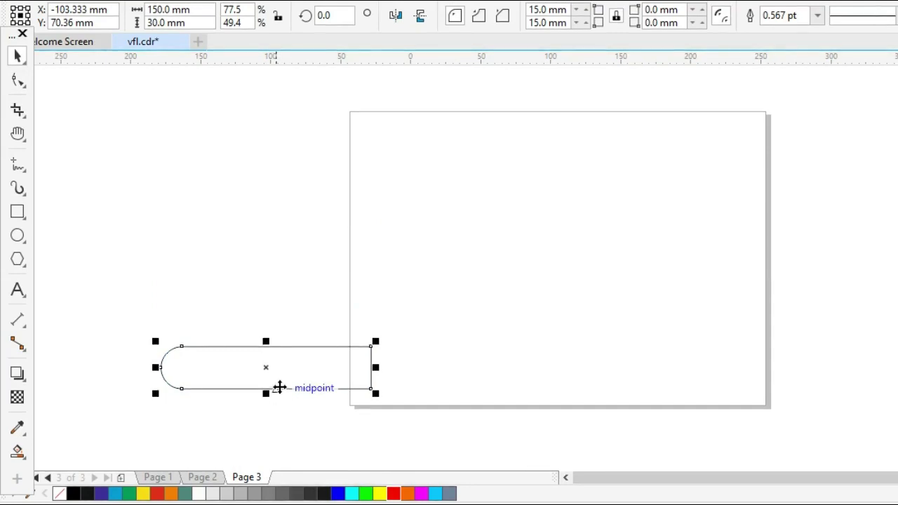
# Duplicate the rounded bar directly above itself and repeat the copy to form a touching stack of five bars.
pyautogui.moveTo(275, 390); pyautogui.dragTo(285, 347)
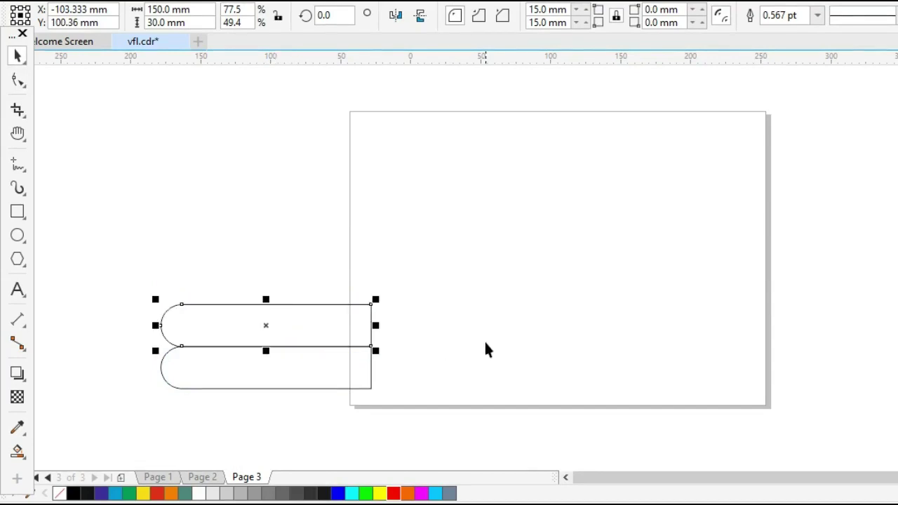
pyautogui.hotkey('ctrl', 'r')
pyautogui.hotkey('ctrl', 'r')
pyautogui.hotkey('ctrl', 'r')
pyautogui.press('Escape')
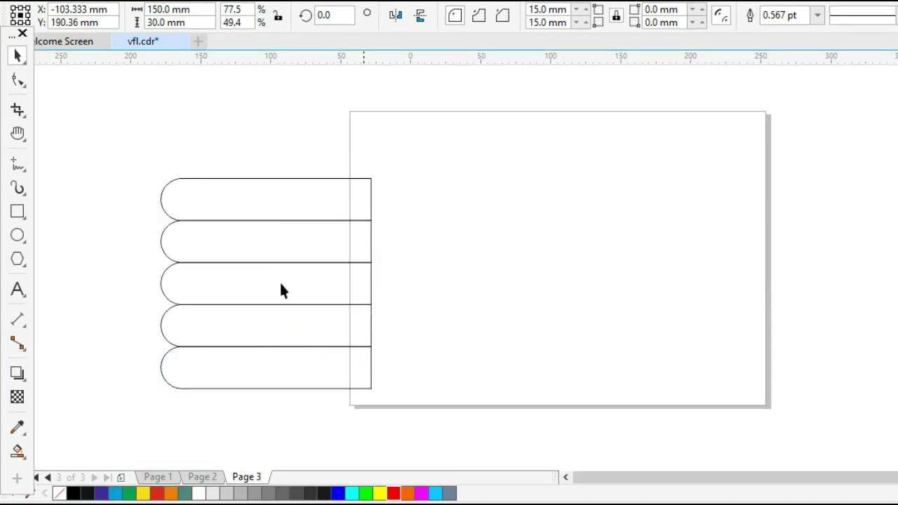
pyautogui.moveTo(269, 272); pyautogui.dragTo(415, 357)
pyautogui.press('Escape')
# Draw a 120 × 120 mm square and snap its lower-left corner to the lower-right corner of the bottom bar.
pyautogui.click(17, 211)
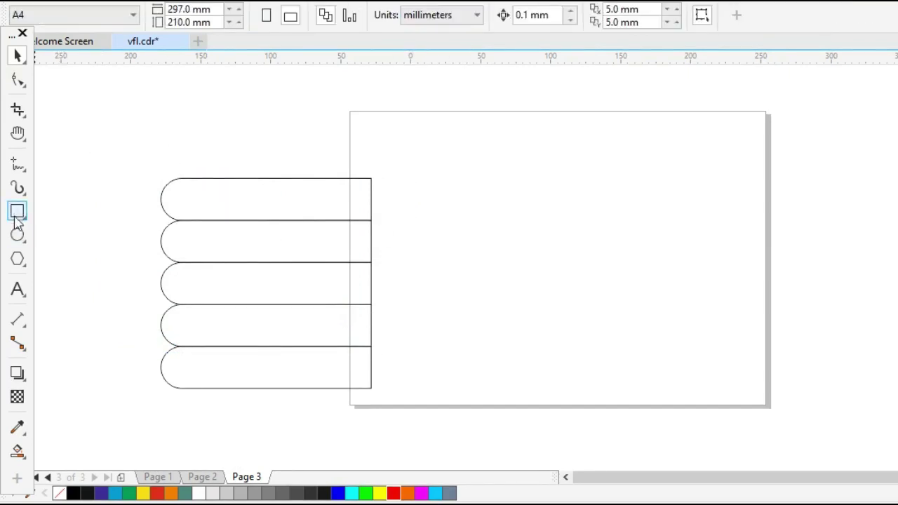
pyautogui.moveTo(401, 181); pyautogui.dragTo(557, 335)
pyautogui.click(173, 9)
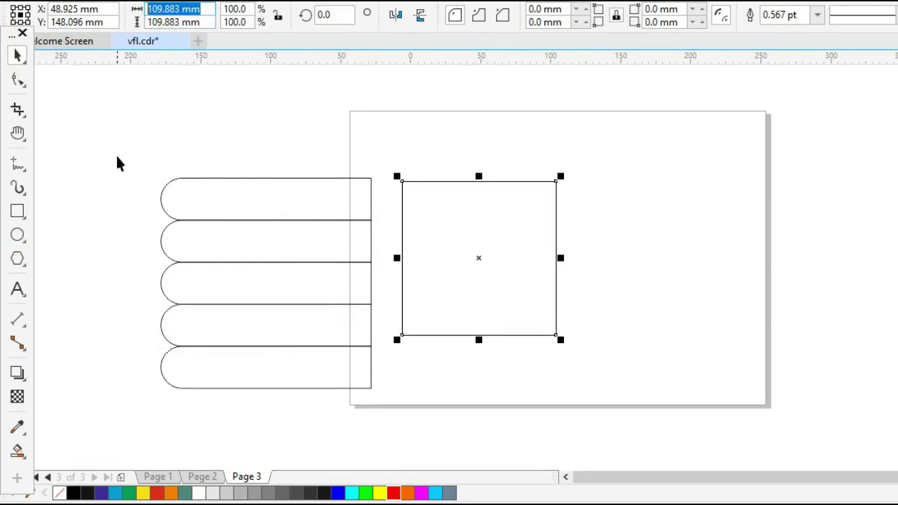
pyautogui.write('120')
pyautogui.press('Tab')
pyautogui.write('120')
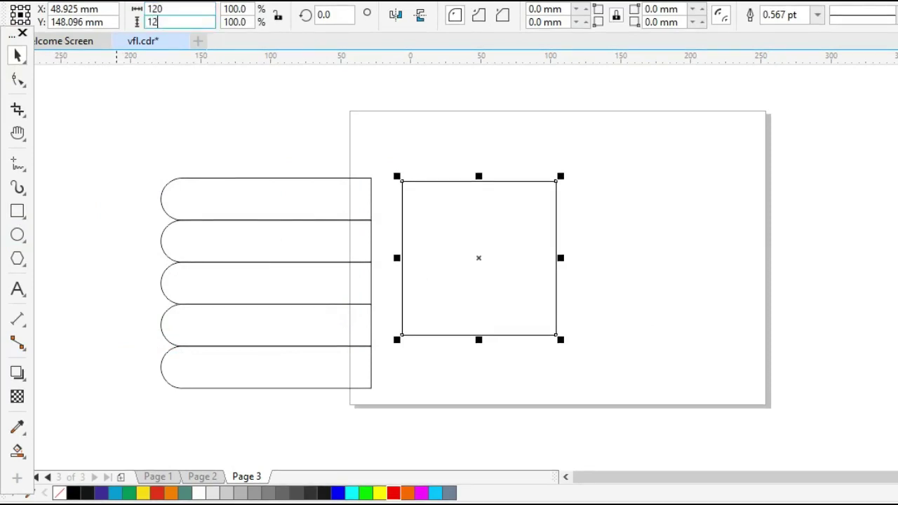
pyautogui.press('Return')
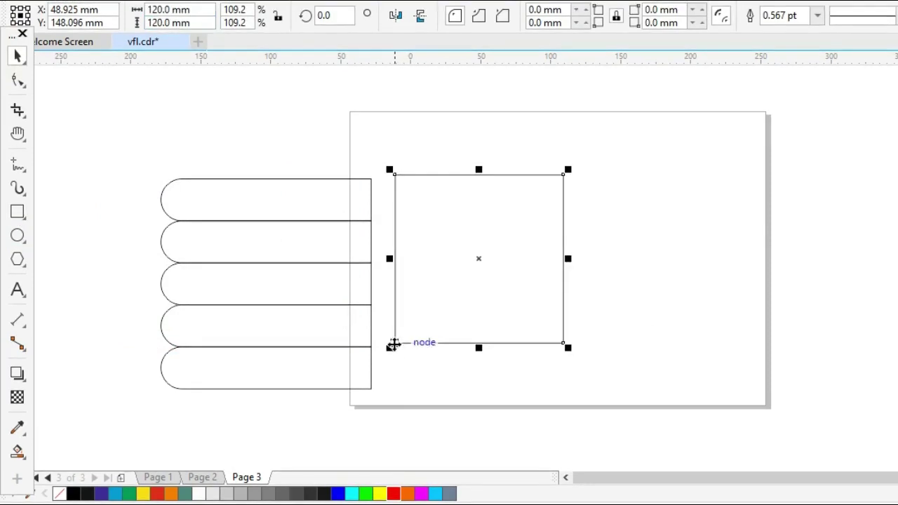
pyautogui.moveTo(393, 344); pyautogui.dragTo(371, 389)
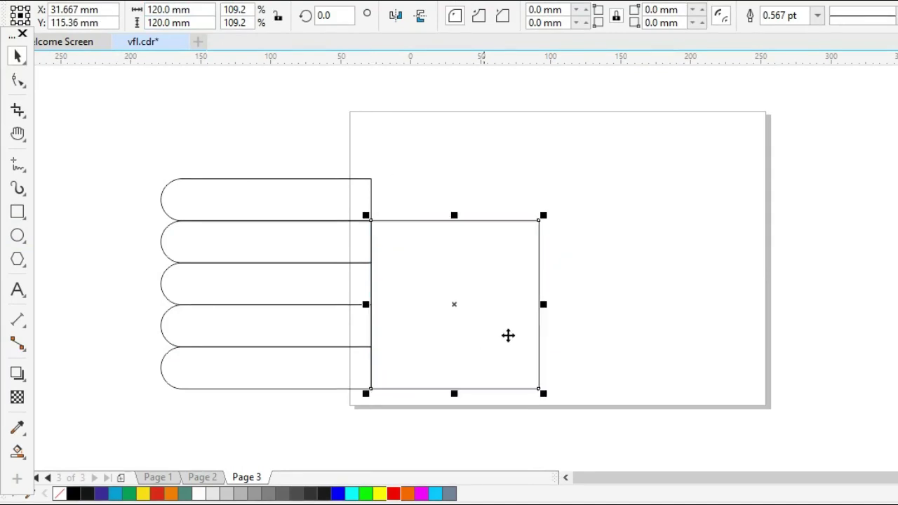
pyautogui.click(451, 285)
# Shorten the bottom bar, the one above it and the second from the top (about 121 mm) from their rounded ends, like fingers.
pyautogui.click(264, 388)
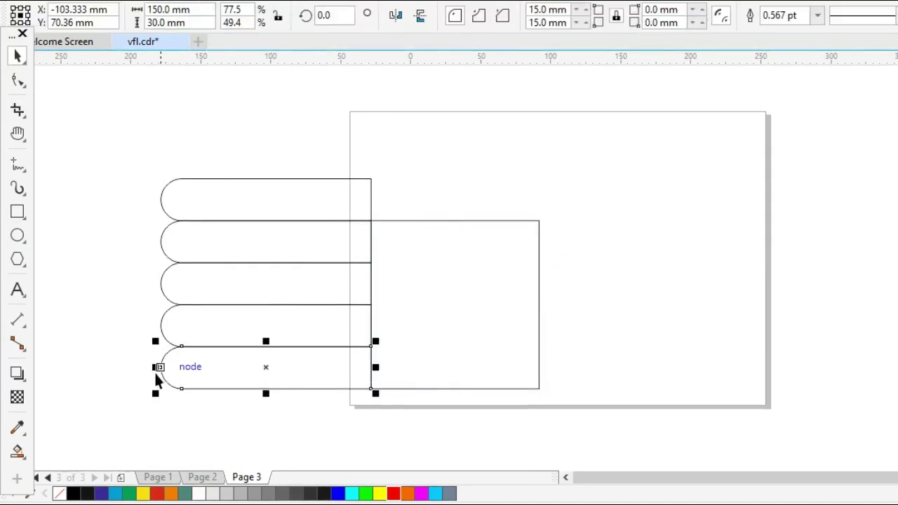
pyautogui.moveTo(155, 367); pyautogui.dragTo(215, 370)
pyautogui.click(185, 322)
pyautogui.click(159, 325)
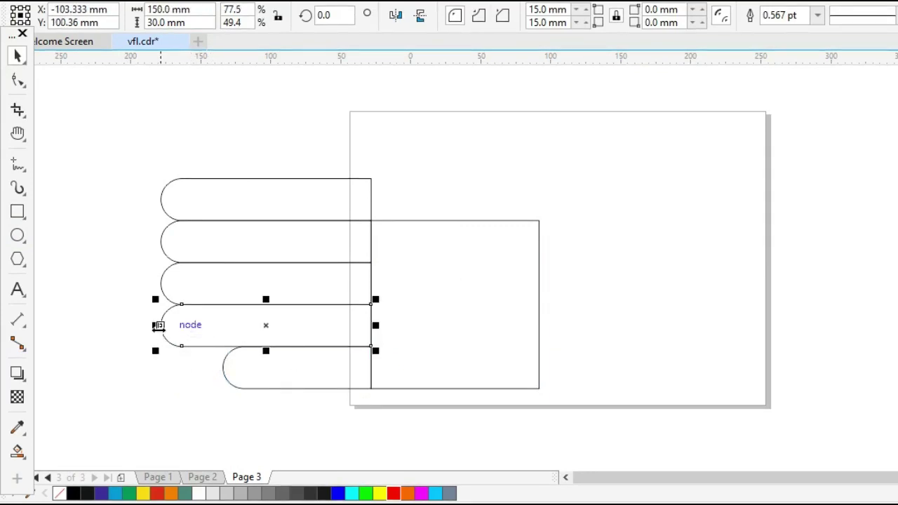
pyautogui.moveTo(159, 325); pyautogui.dragTo(185, 327)
pyautogui.click(175, 241)
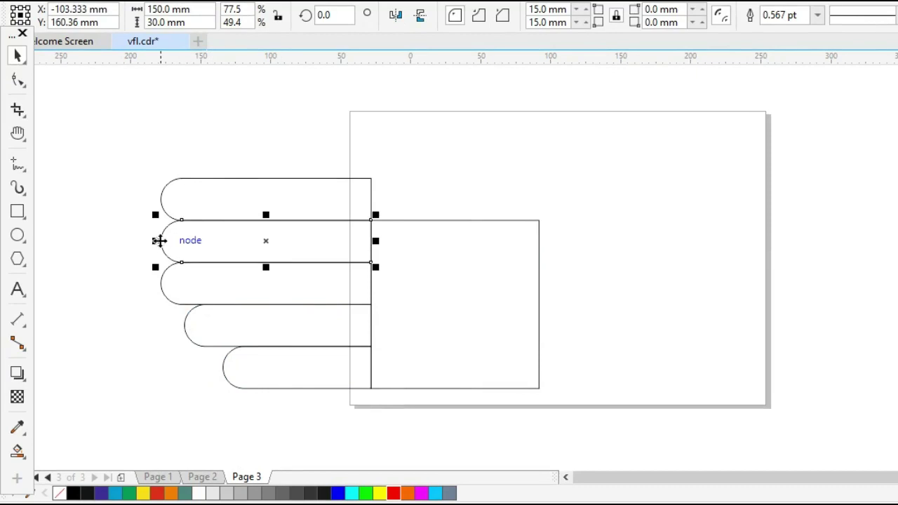
pyautogui.moveTo(158, 240); pyautogui.dragTo(199, 242)
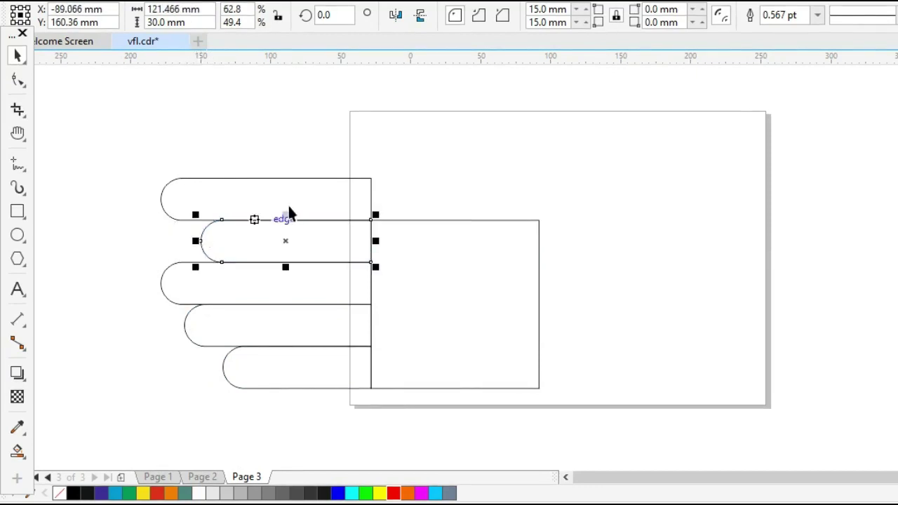
# Shorten the top bar from its rounded end to about 40 mm, and stretch its flat end to the square's far edge.
pyautogui.click(244, 188)
pyautogui.click(160, 199)
pyautogui.moveTo(161, 199); pyautogui.dragTo(314, 198)
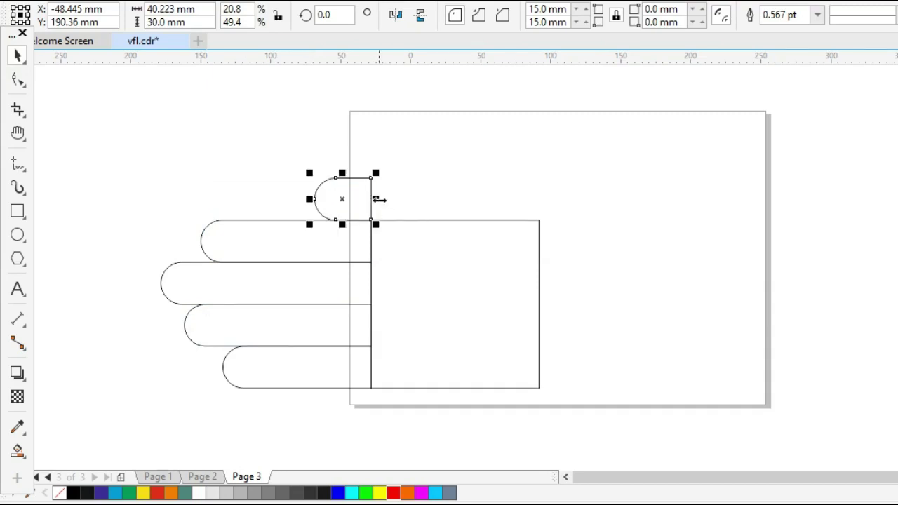
pyautogui.moveTo(379, 199); pyautogui.dragTo(544, 211)
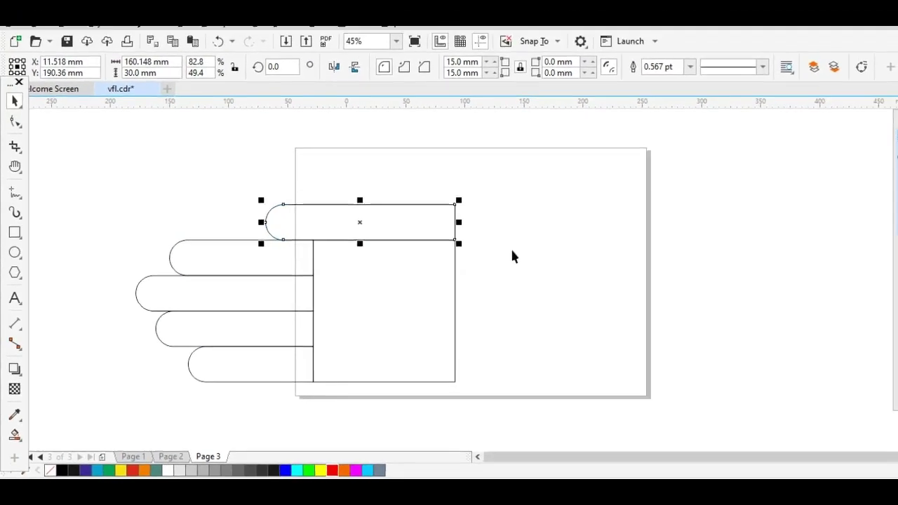
pyautogui.click(512, 257)
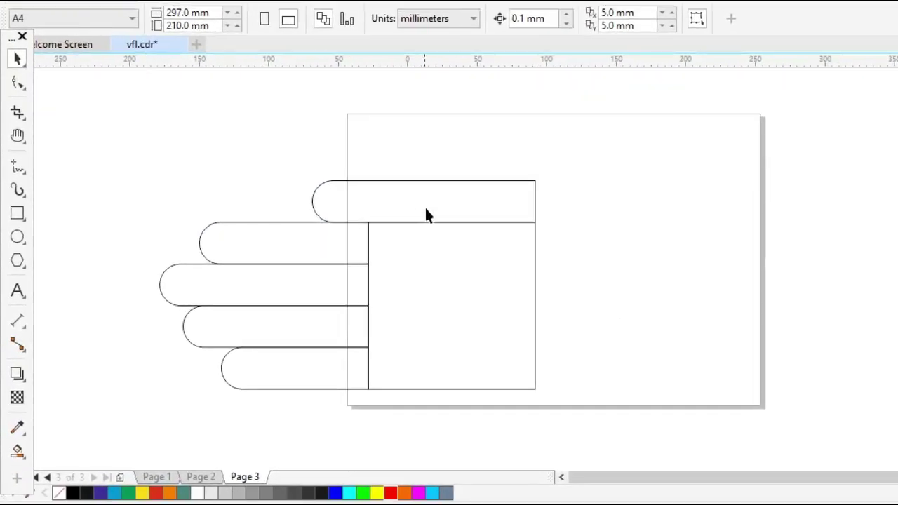
# Move the top bar straight up by 30 mm, clear of the square.
pyautogui.click(426, 209)
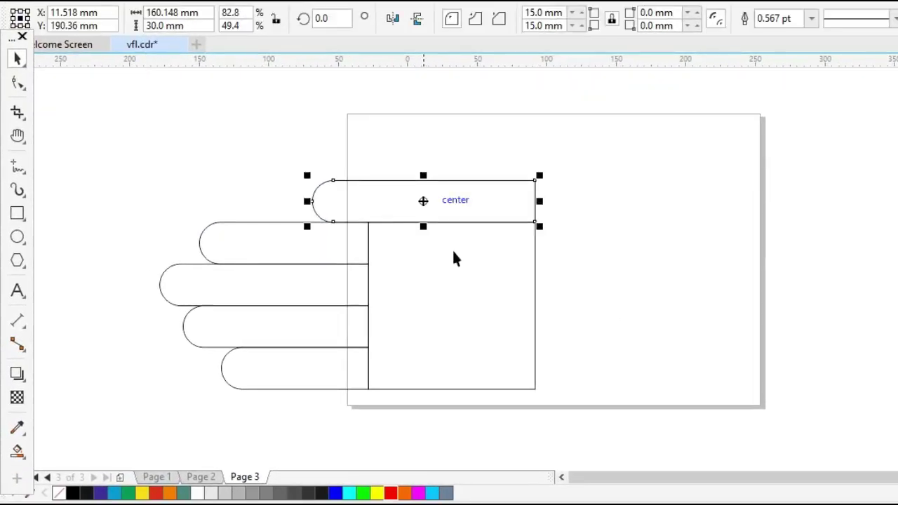
pyautogui.moveTo(431, 222); pyautogui.dragTo(433, 155)
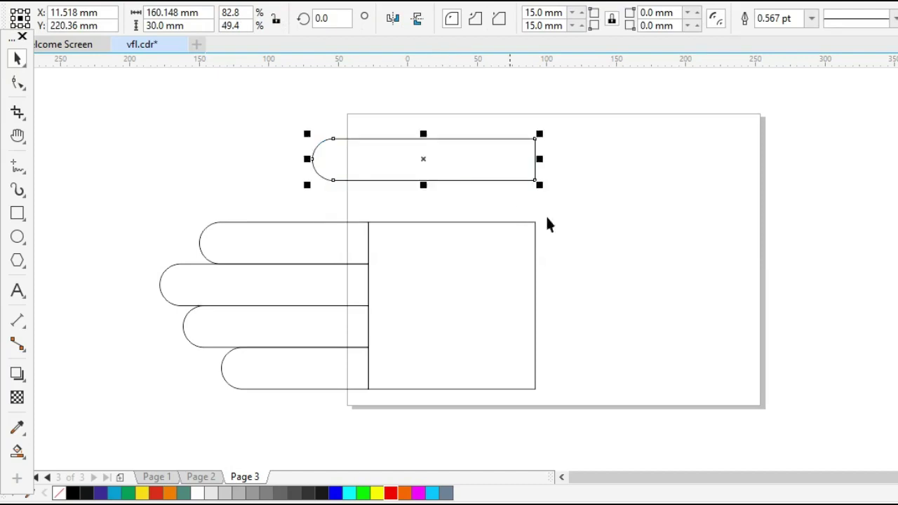
pyautogui.click(393, 197)
pyautogui.click(457, 172)
# Convert the raised bar to curves with a new node midway along each long edge, and delete its upper-right corner node.
pyautogui.click(19, 82)
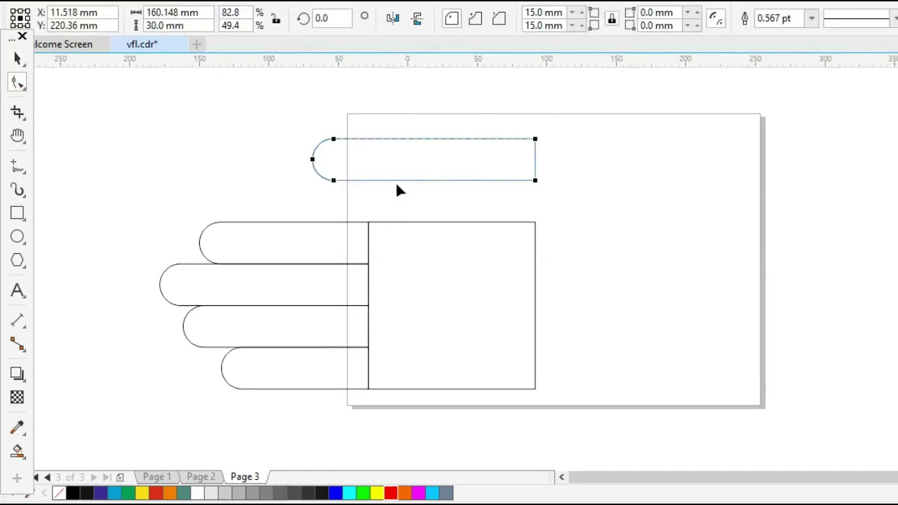
pyautogui.click(440, 180)
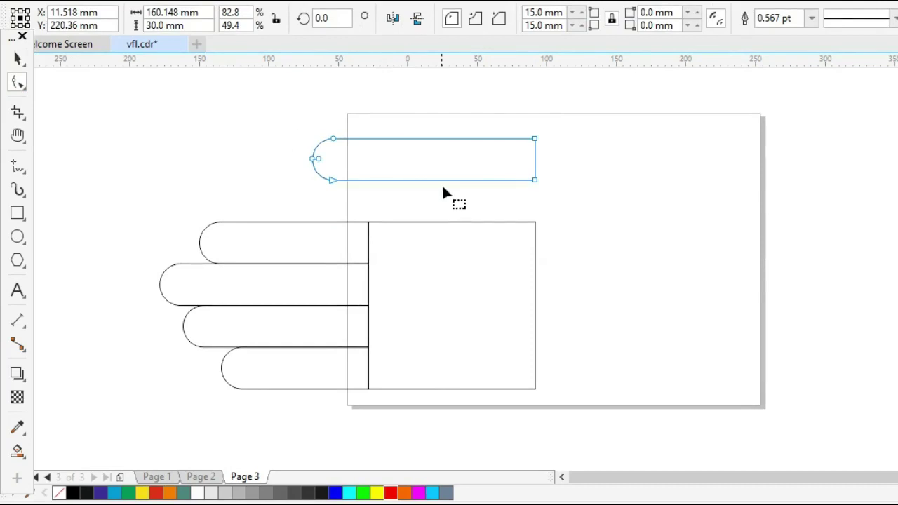
pyautogui.click(404, 180)
pyautogui.click(405, 139)
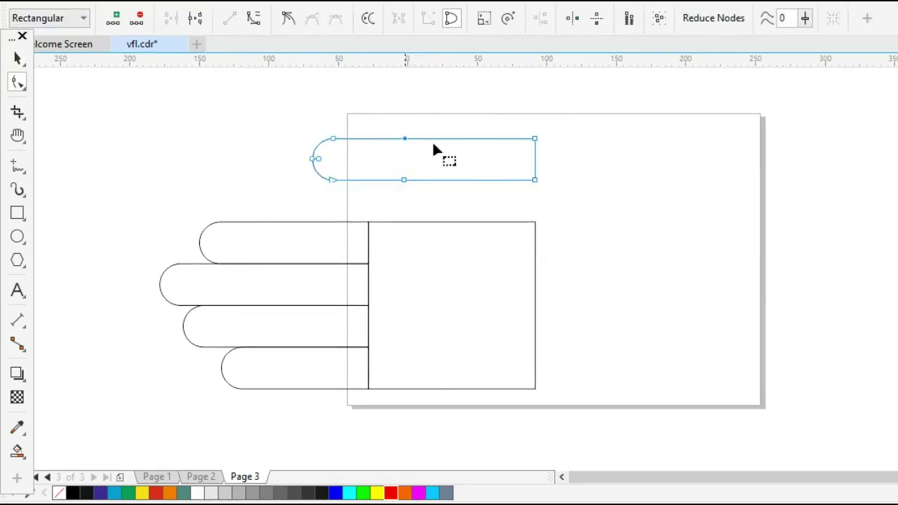
pyautogui.click(535, 139)
pyautogui.press('Delete')
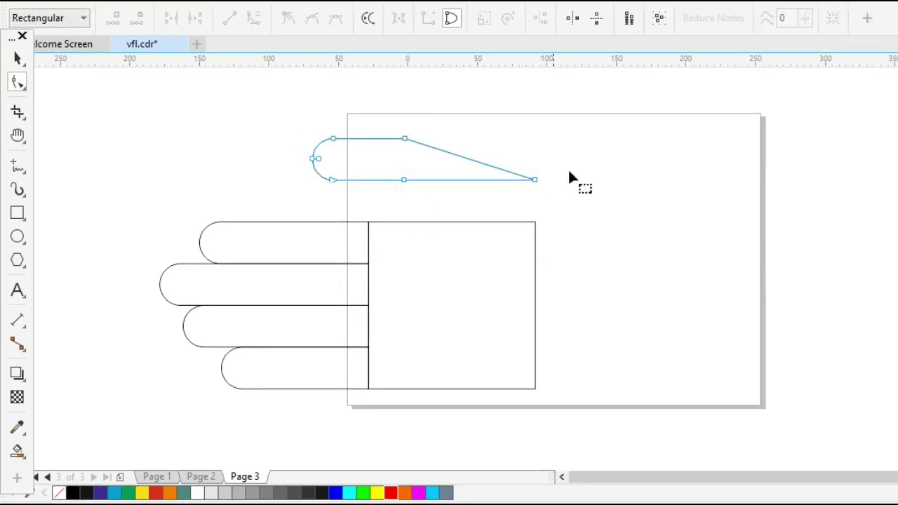
# Convert the thumb shape's two tapering segments to curves and move its pointed node onto the square's upper-right corner.
pyautogui.moveTo(487, 229); pyautogui.dragTo(367, 236)
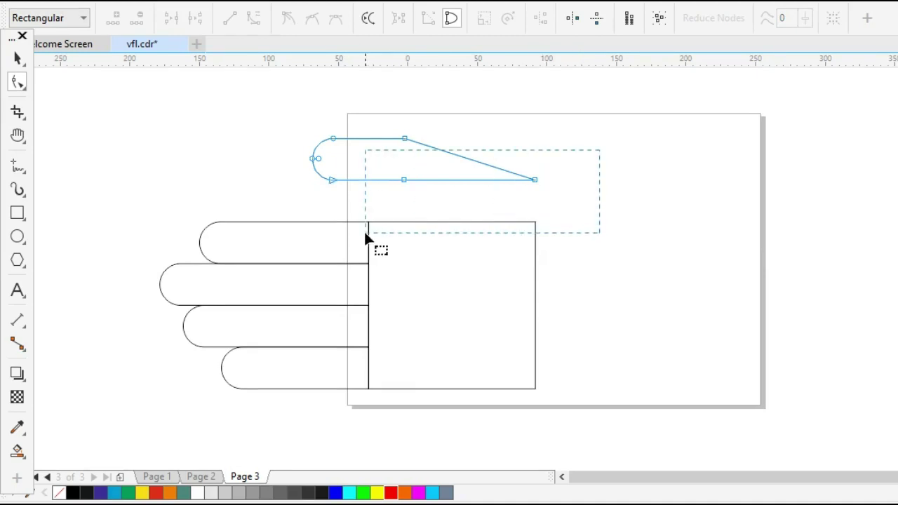
pyautogui.click(253, 19)
pyautogui.moveTo(517, 166); pyautogui.dragTo(565, 211)
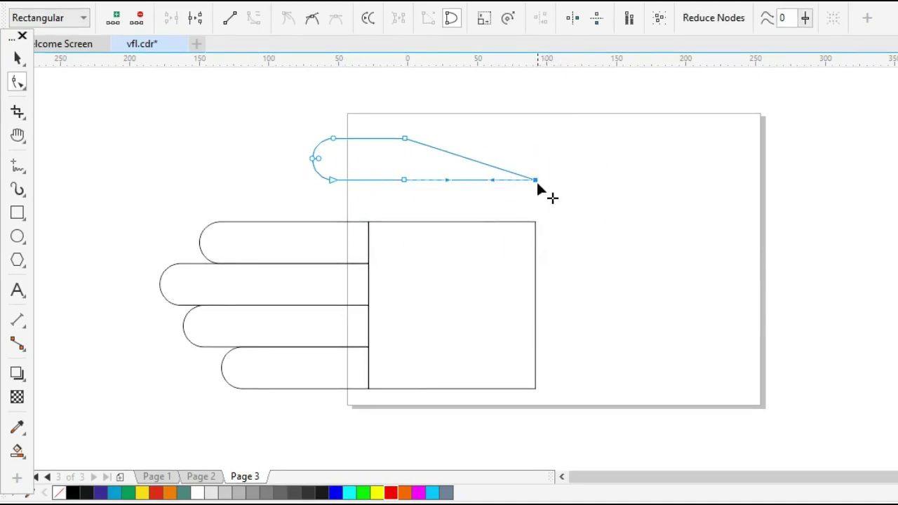
pyautogui.moveTo(537, 183); pyautogui.dragTo(535, 221)
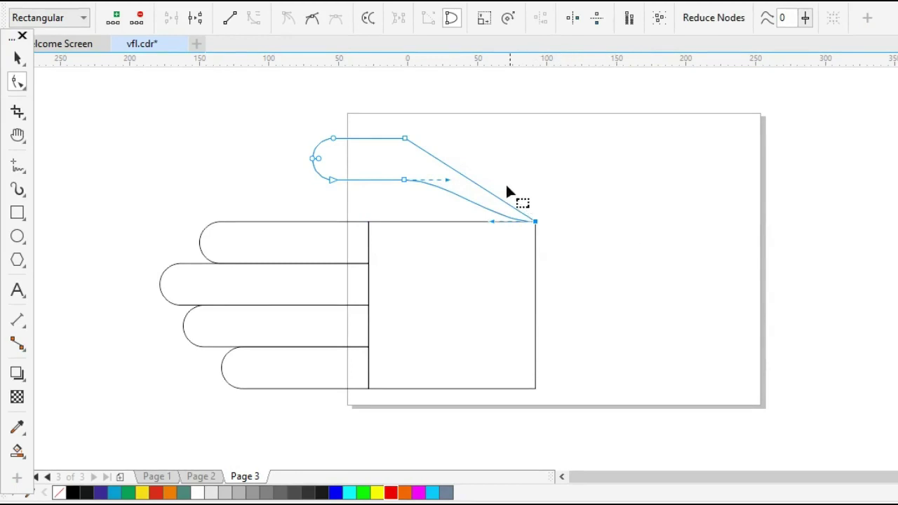
pyautogui.moveTo(382, 124); pyautogui.dragTo(481, 155)
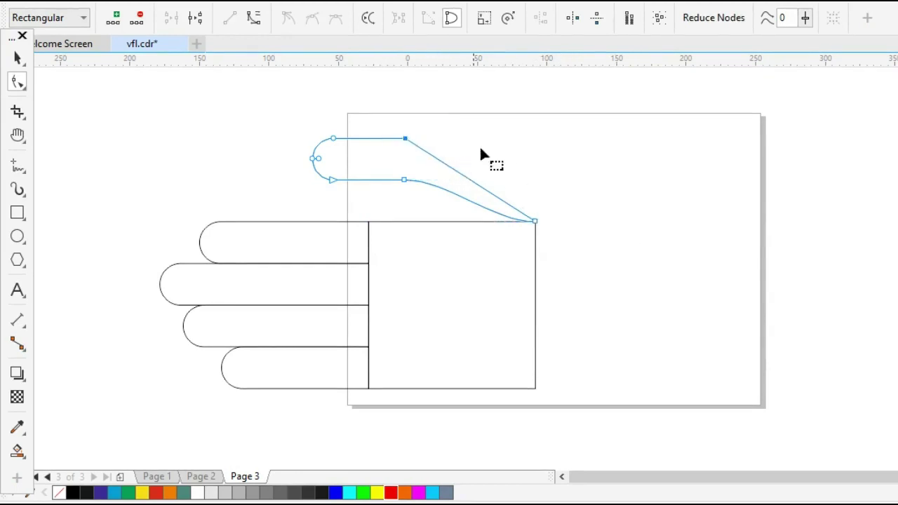
pyautogui.click(253, 17)
# Bend the thumb's lower tapering segment into a deep rounded bulge inside the square, its end handle following the square's right edge.
pyautogui.click(405, 180)
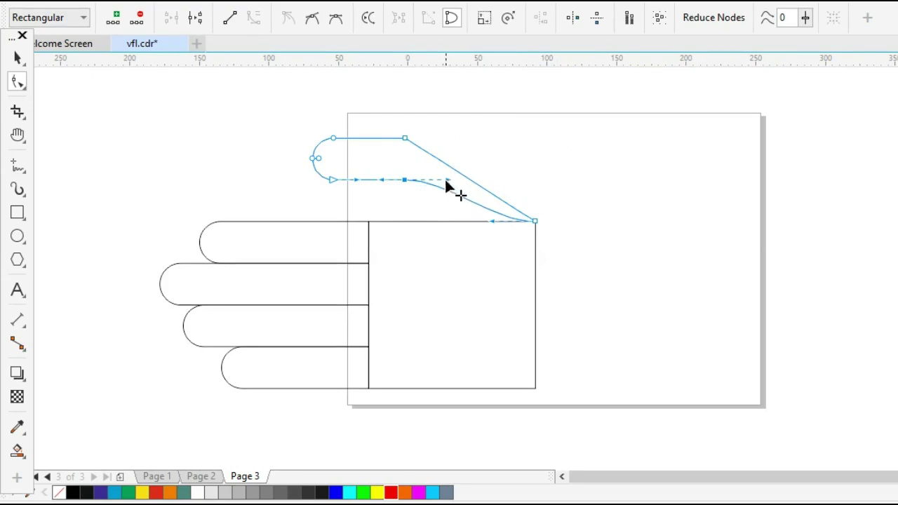
pyautogui.moveTo(446, 181); pyautogui.dragTo(475, 331)
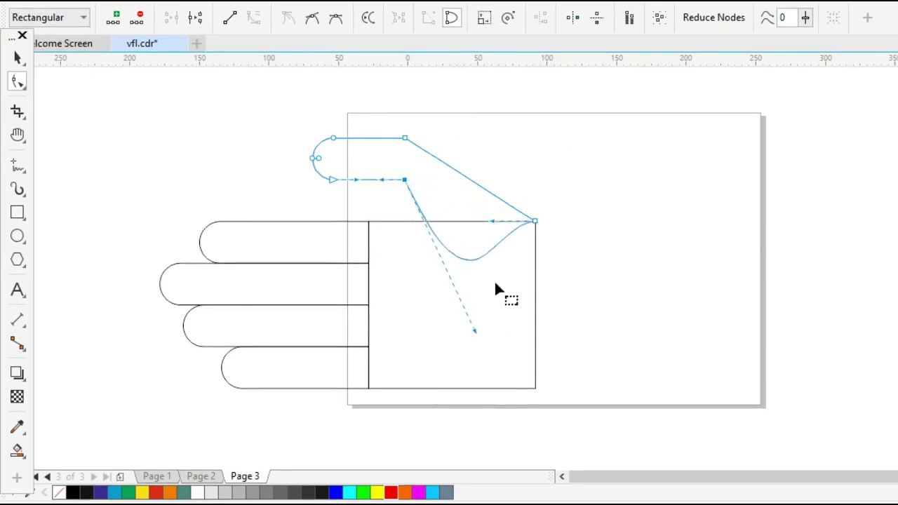
pyautogui.moveTo(493, 220); pyautogui.dragTo(535, 303)
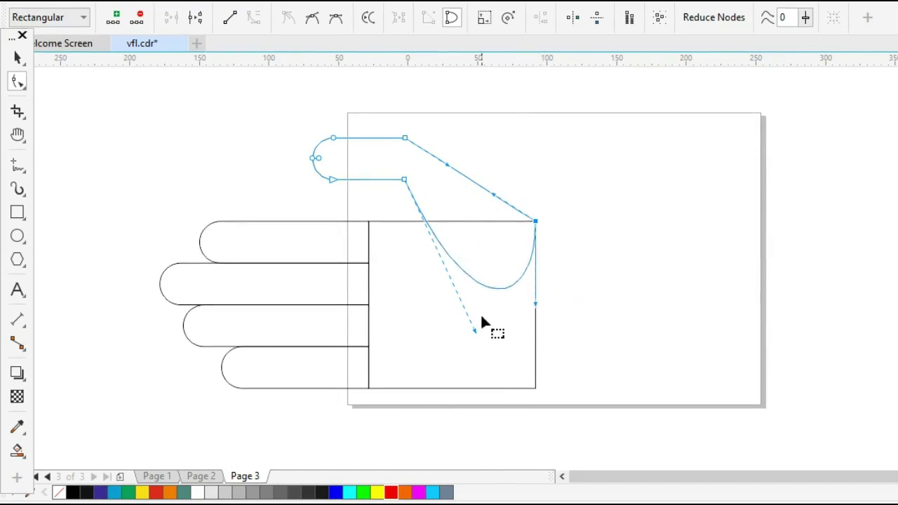
pyautogui.moveTo(474, 330); pyautogui.dragTo(474, 338)
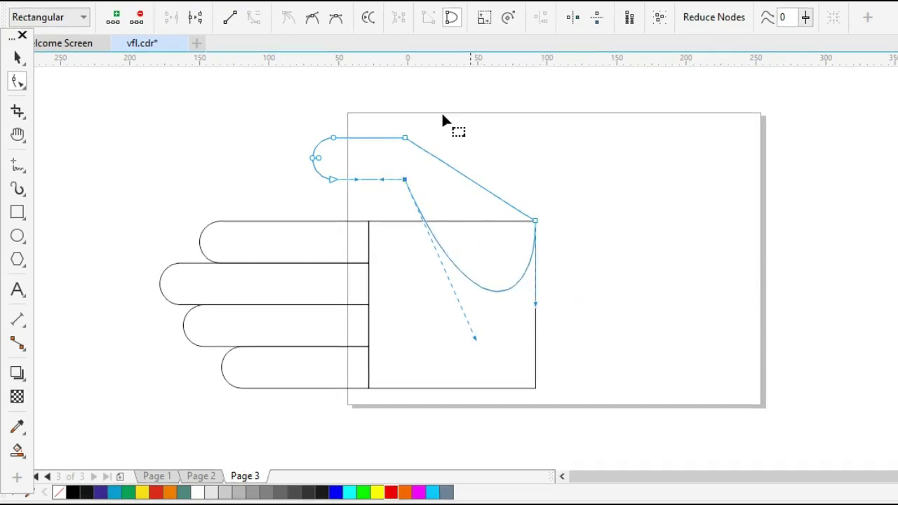
pyautogui.click(448, 138)
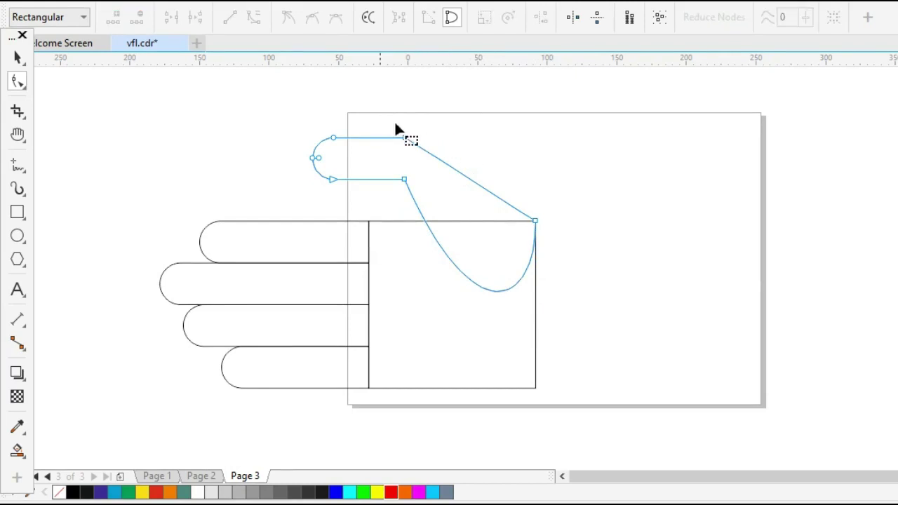
# Bow the thumb's upper tapering segment gently outward between its middle node and the square's corner.
pyautogui.moveTo(395, 126); pyautogui.dragTo(499, 144)
pyautogui.moveTo(451, 165); pyautogui.dragTo(491, 186)
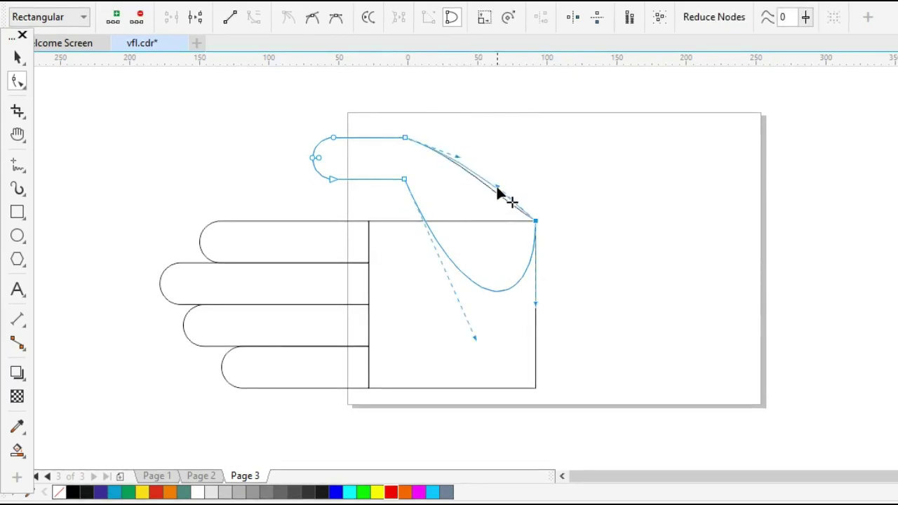
pyautogui.click(595, 224)
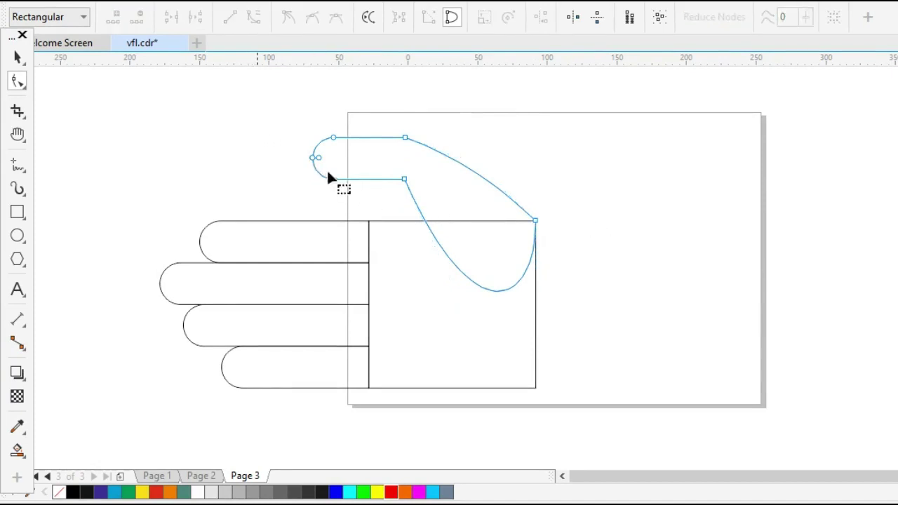
# Shift the thumb's rounded tip nodes slightly toward the palm and bow the short underside edge downward.
pyautogui.moveTo(257, 111); pyautogui.dragTo(365, 207)
pyautogui.moveTo(315, 159); pyautogui.dragTo(324, 160)
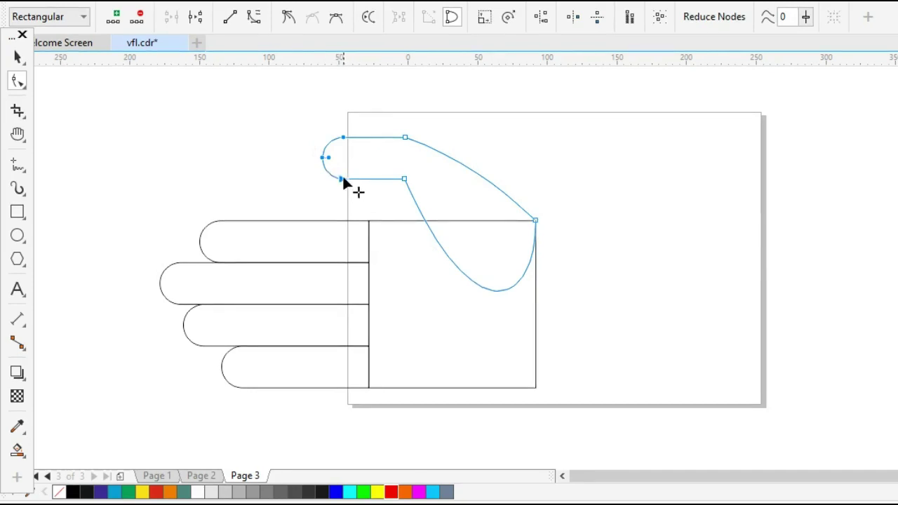
pyautogui.click(341, 179)
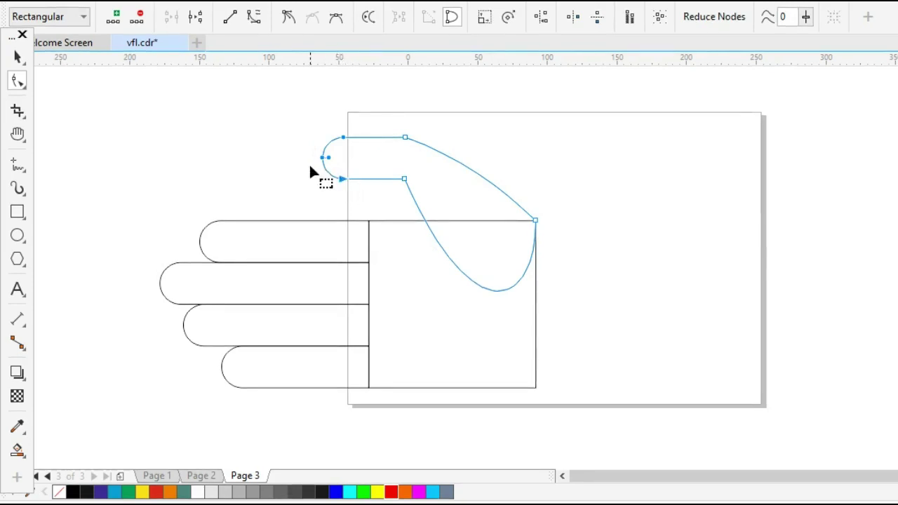
pyautogui.moveTo(363, 177)
pyautogui.mouseDown()
pyautogui.moveTo(360, 185)
pyautogui.moveTo(373, 183)
pyautogui.mouseUp()
pyautogui.click(386, 186)
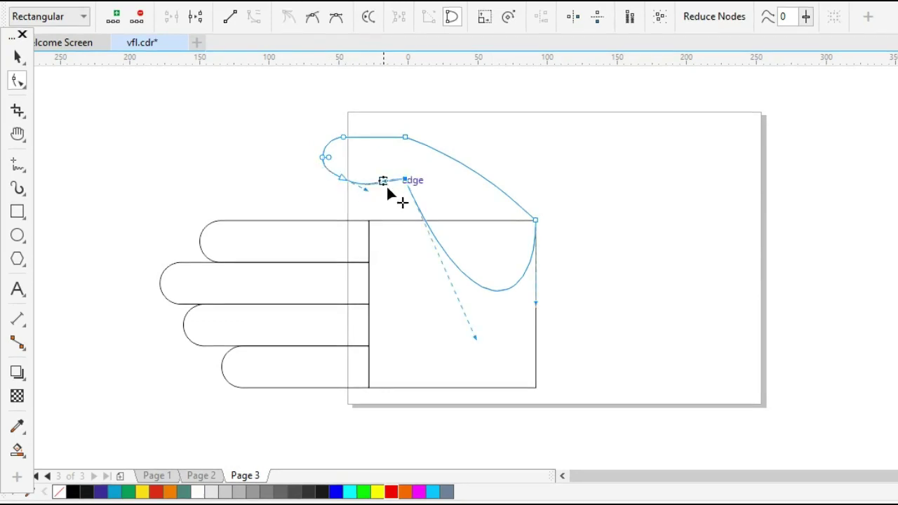
pyautogui.click(345, 183)
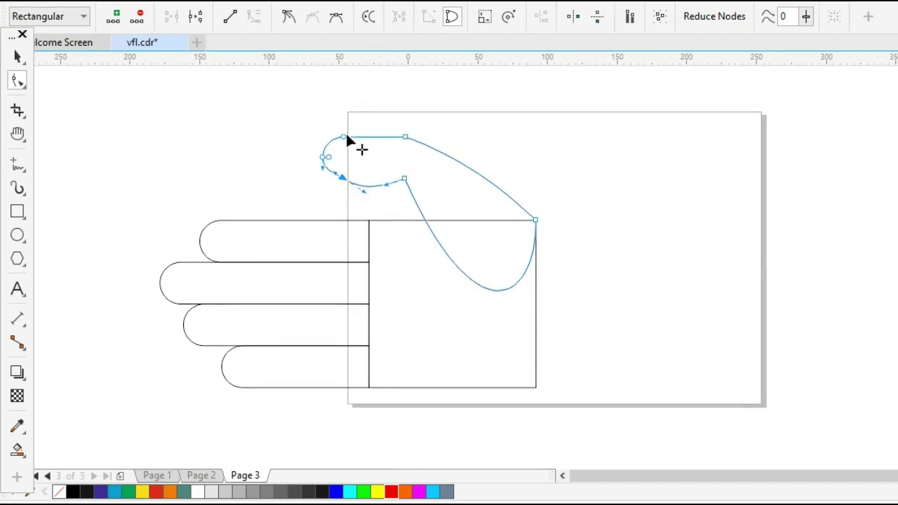
# Remove the outermost node at the thumb's rounded tip, leaving a single smooth curve there, and deselect the shape.
pyautogui.click(340, 200)
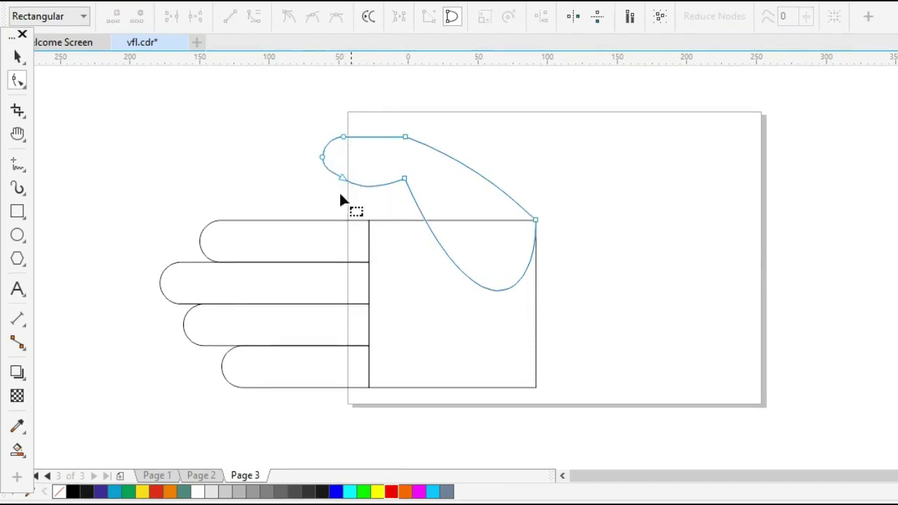
pyautogui.doubleClick(321, 158)
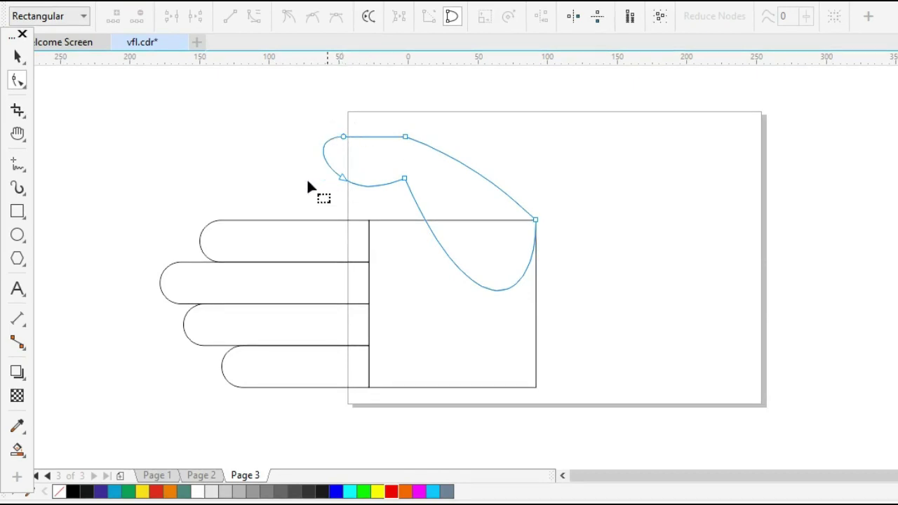
pyautogui.press('space')
pyautogui.click(662, 238)
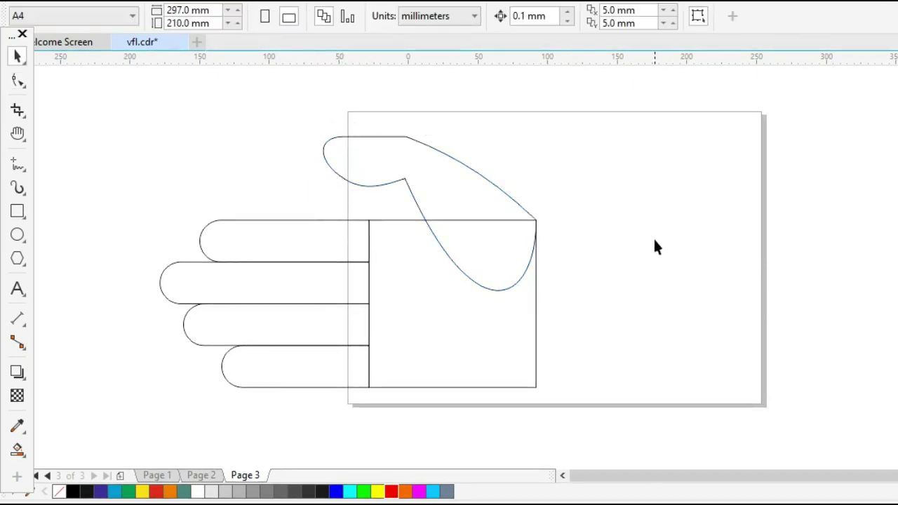
# Deepen the thumb's lower bulge inside the palm square by extending the curve handles at both of its end nodes.
pyautogui.click(534, 237)
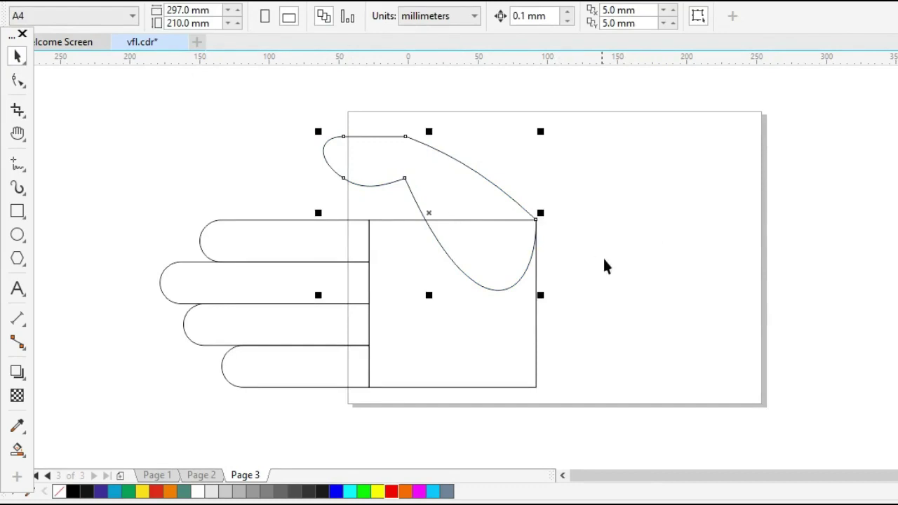
pyautogui.click(17, 81)
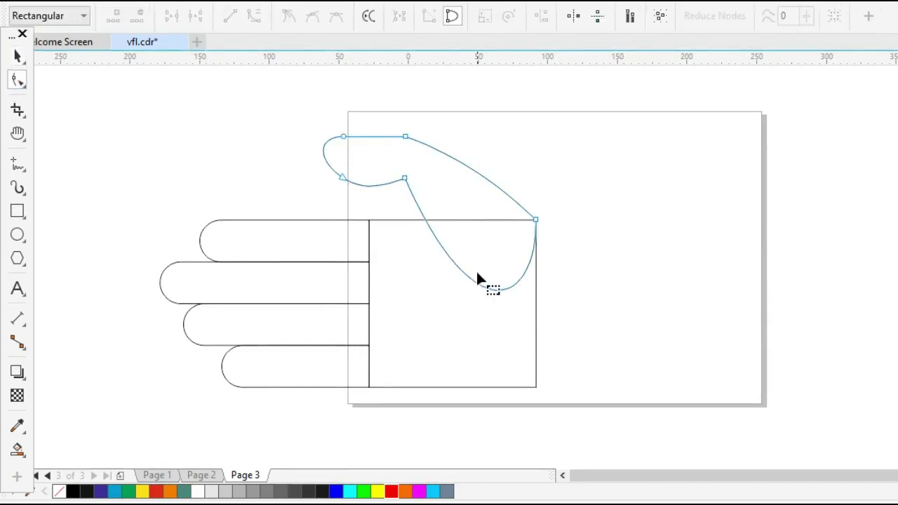
pyautogui.click(477, 272)
pyautogui.click(462, 275)
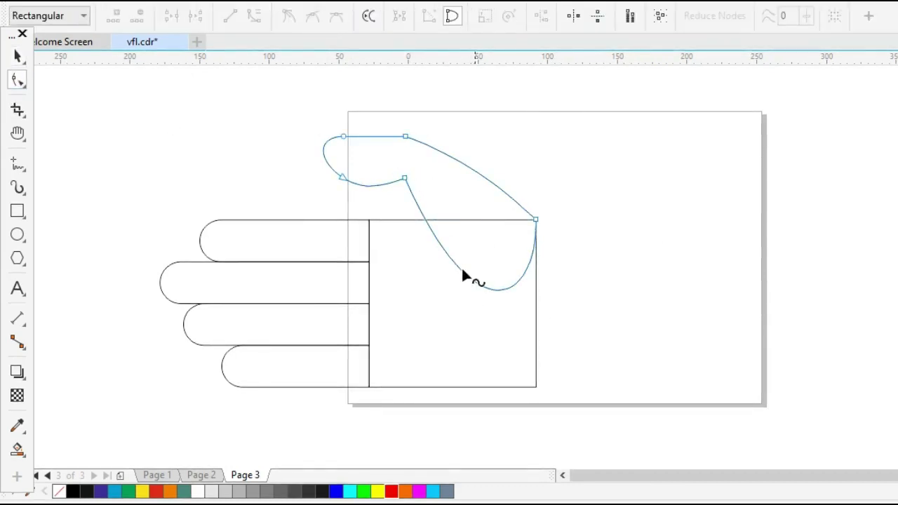
pyautogui.click(404, 179)
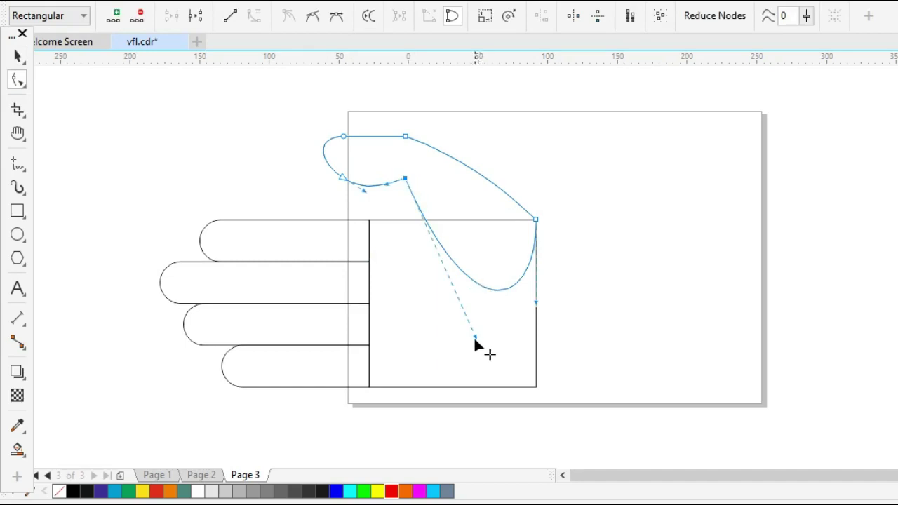
pyautogui.moveTo(475, 341); pyautogui.dragTo(483, 368)
pyautogui.moveTo(536, 304); pyautogui.dragTo(542, 310)
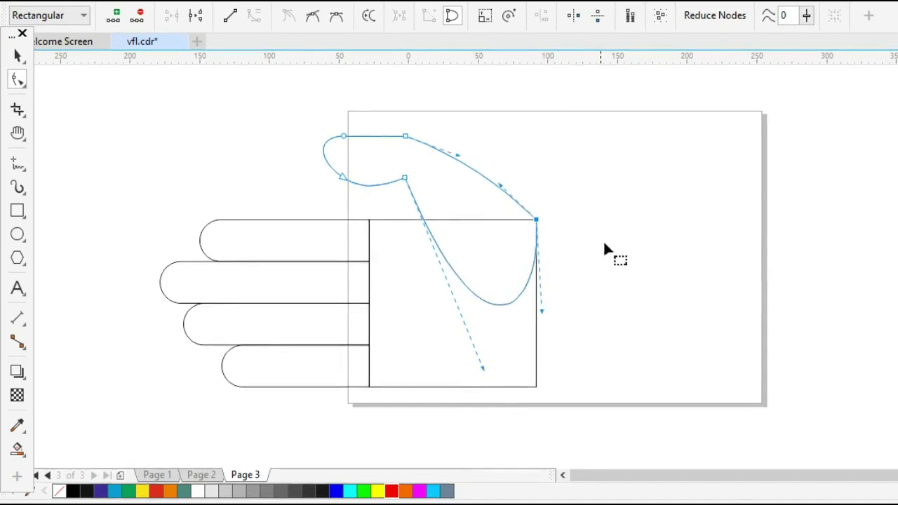
pyautogui.press('space')
pyautogui.click(691, 300)
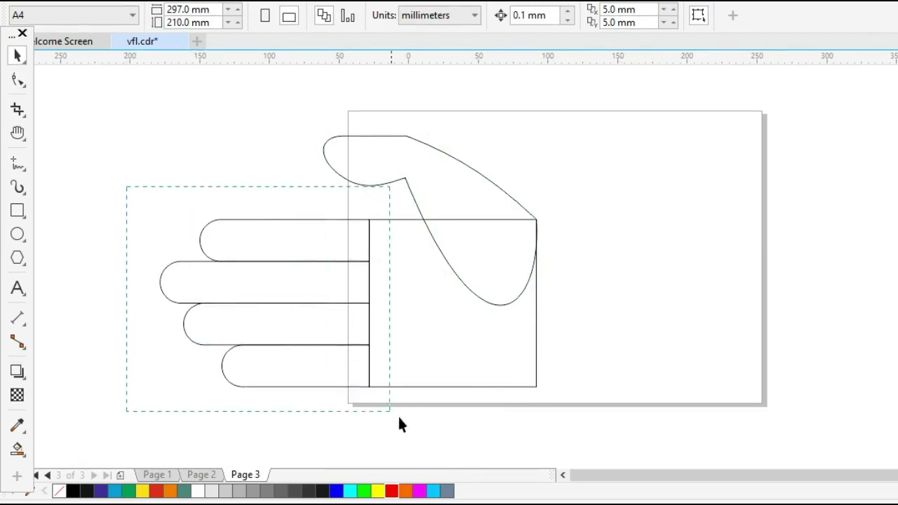
# Set the outline width of all four finger bars to 5 pt.
pyautogui.moveTo(398, 419); pyautogui.dragTo(399, 419)
pyautogui.click(724, 14)
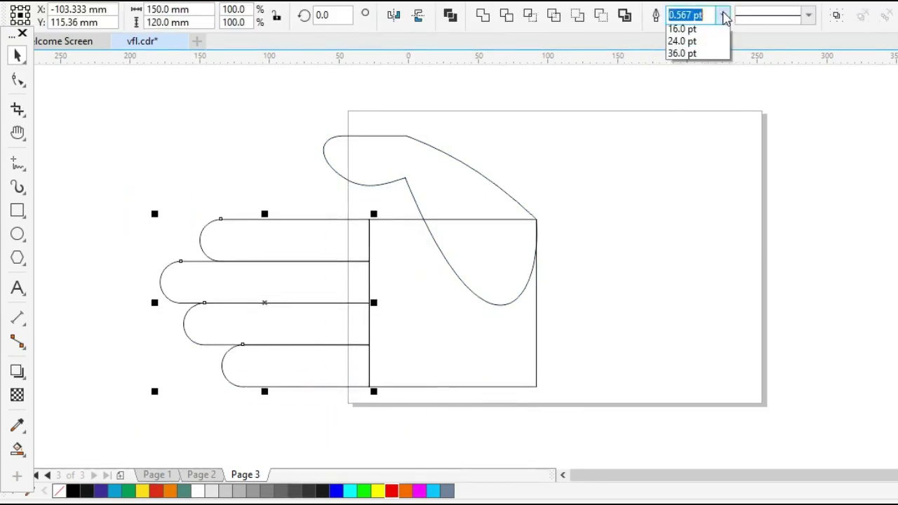
pyautogui.click(690, 130)
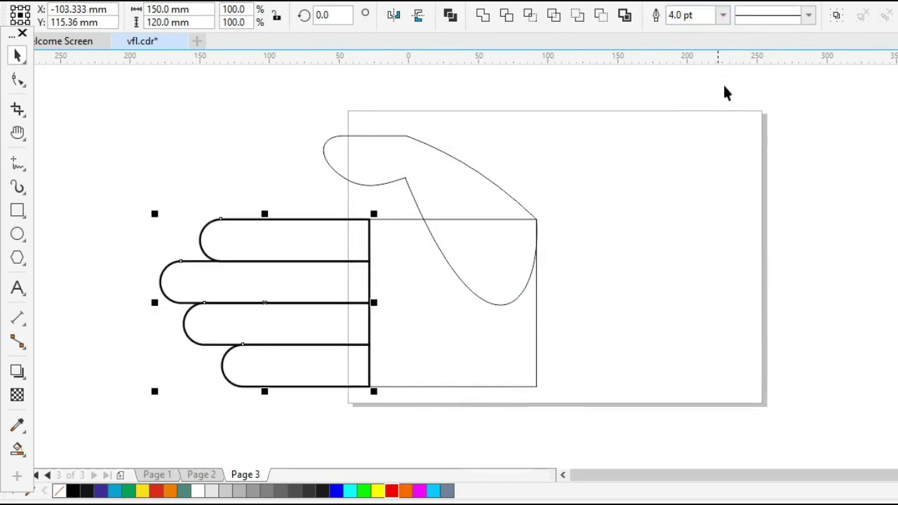
pyautogui.write('5')
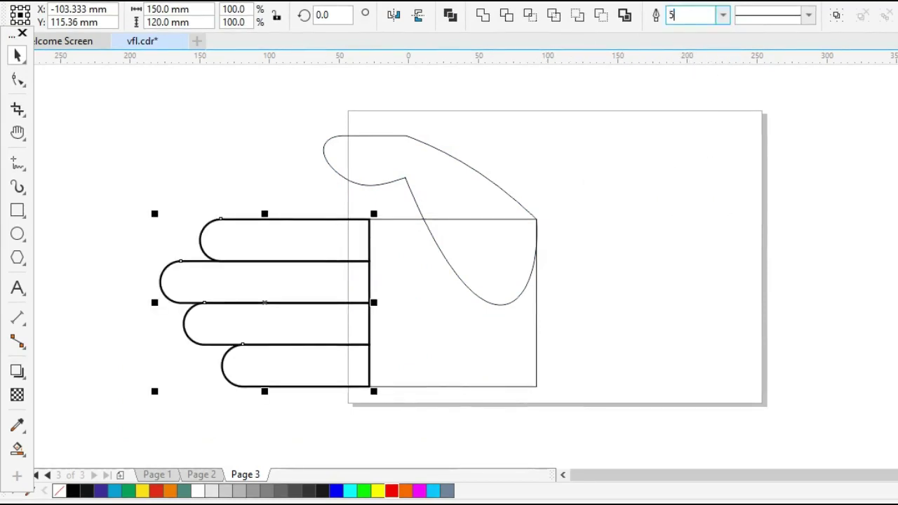
pyautogui.press('Return')
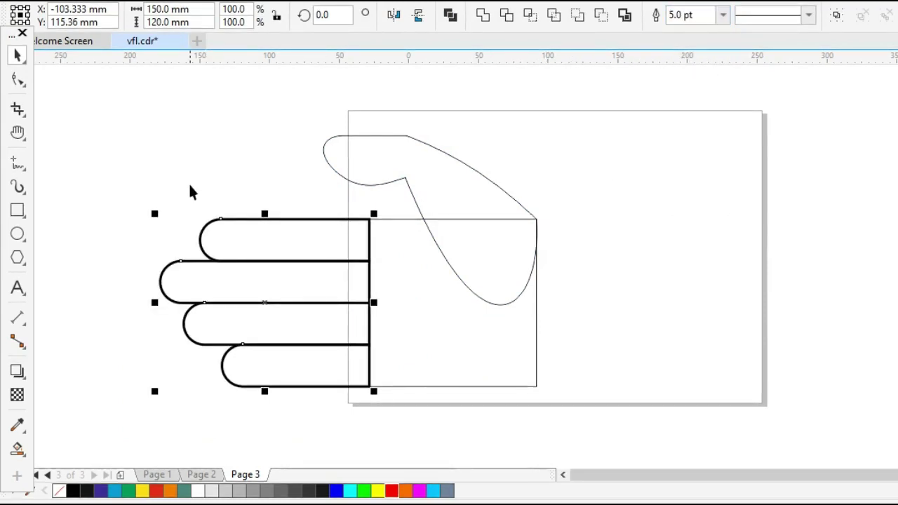
# Draw a straight freehand line from the rounded tip of the lowest finger diagonally outward and downward.
pyautogui.click(17, 163)
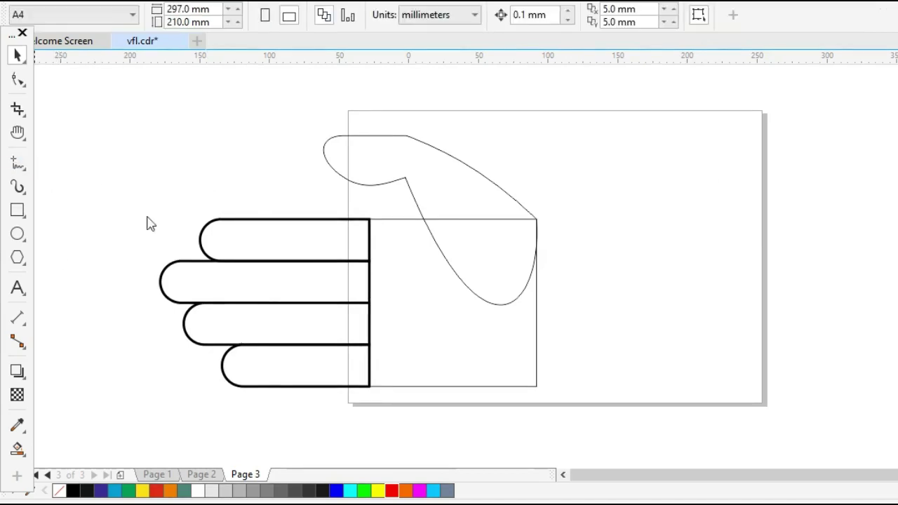
pyautogui.click(244, 385)
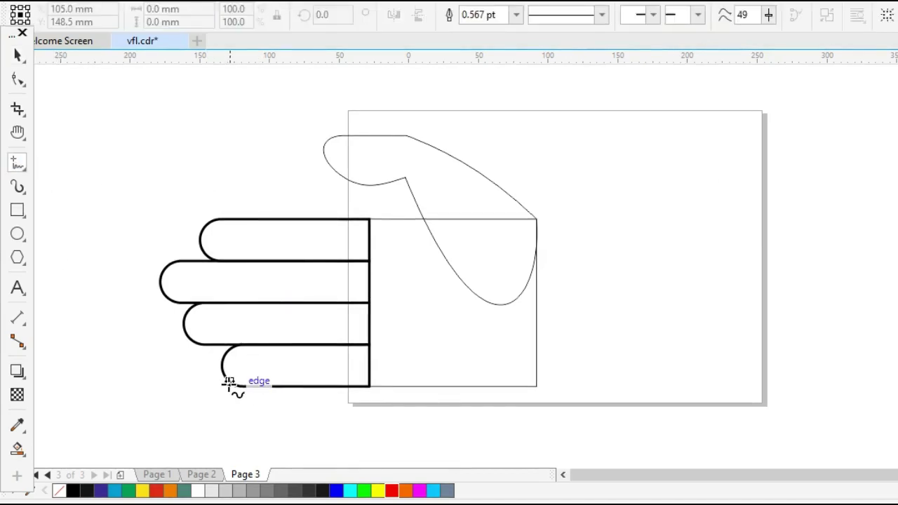
pyautogui.click(151, 421)
pyautogui.press('space')
# Convert the outlines of the four finger bars to objects and clear the selection.
pyautogui.moveTo(122, 191); pyautogui.dragTo(402, 416)
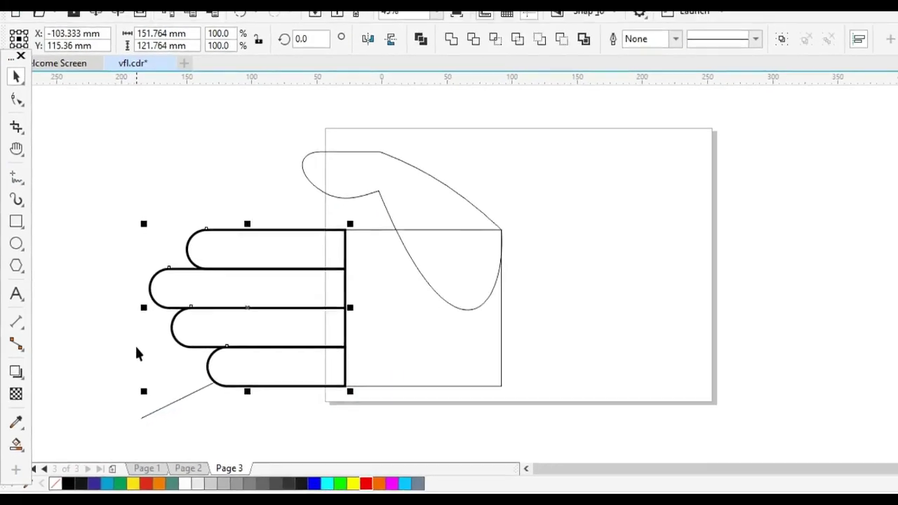
pyautogui.click(78, 210)
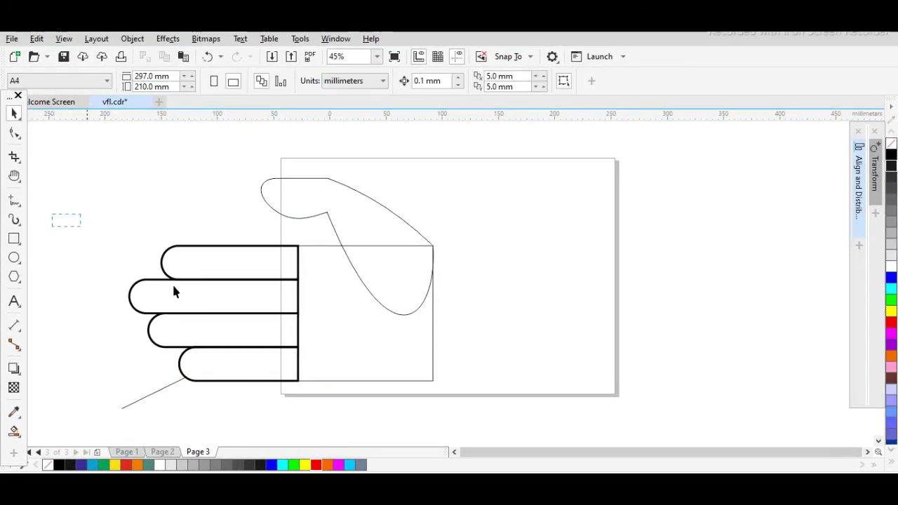
pyautogui.moveTo(299, 416); pyautogui.dragTo(342, 427)
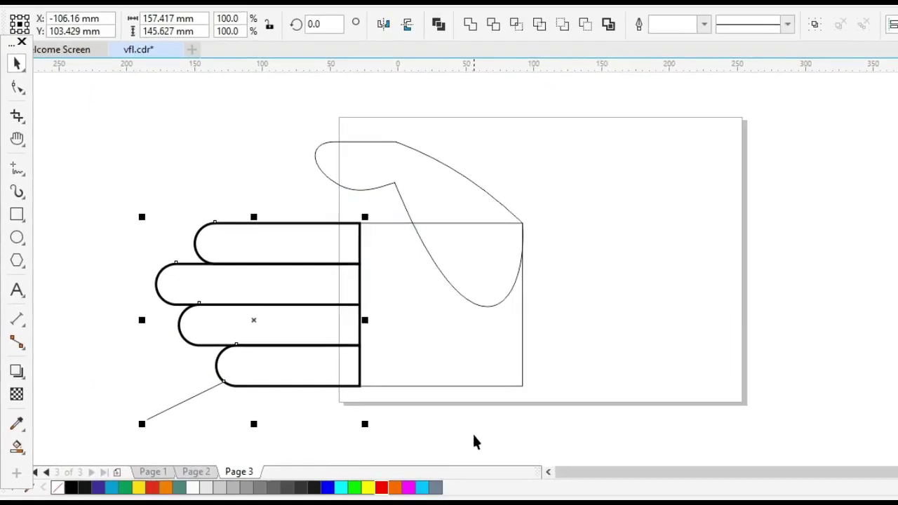
pyautogui.click(442, 339)
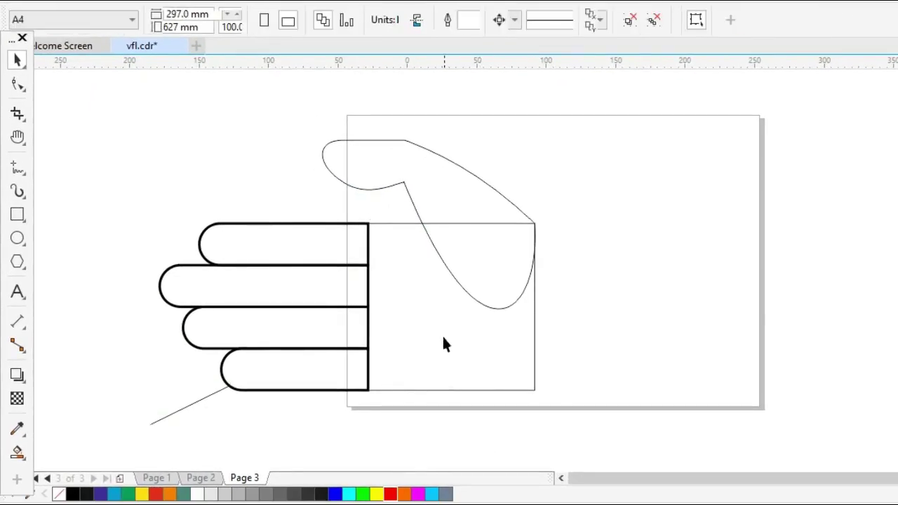
# Convert the palm square to curves and turn its straight lower edge into a curve segment.
pyautogui.click(449, 364)
pyautogui.click(18, 84)
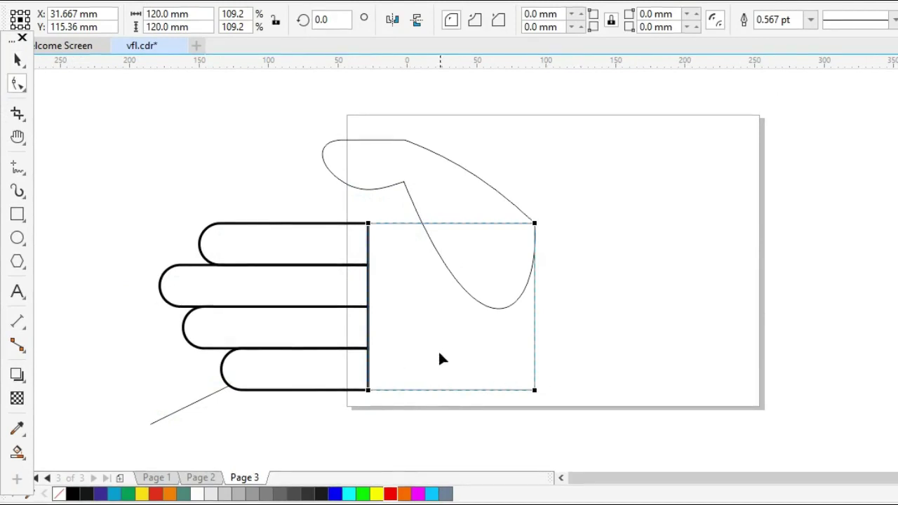
pyautogui.hotkey('ctrl', 'q')
pyautogui.click(452, 390)
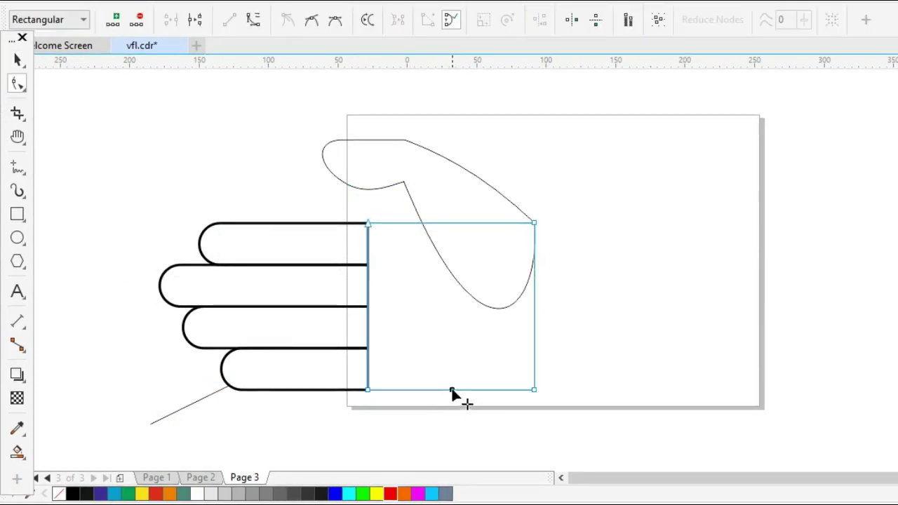
pyautogui.click(253, 19)
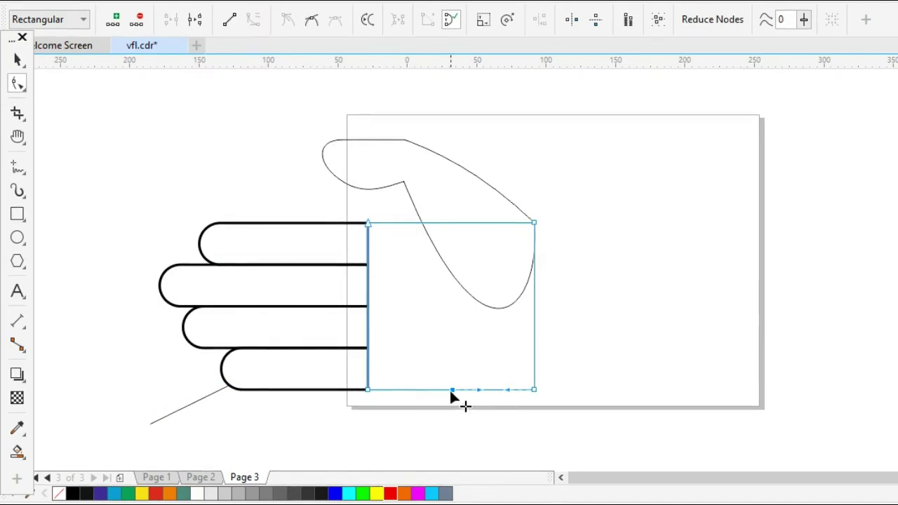
pyautogui.click(511, 405)
# Bow the palm's lower edge gently downward by pulling both of its curve handles below the shape.
pyautogui.click(534, 390)
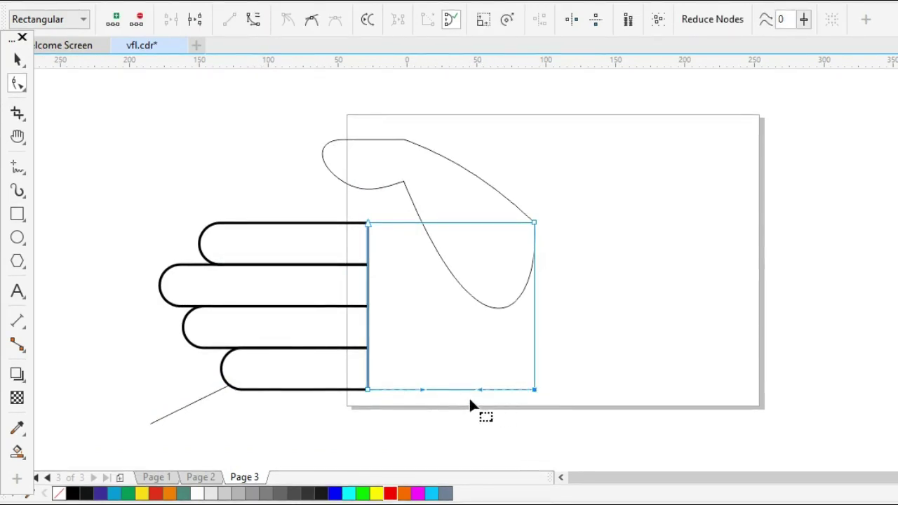
pyautogui.moveTo(421, 391); pyautogui.dragTo(425, 411)
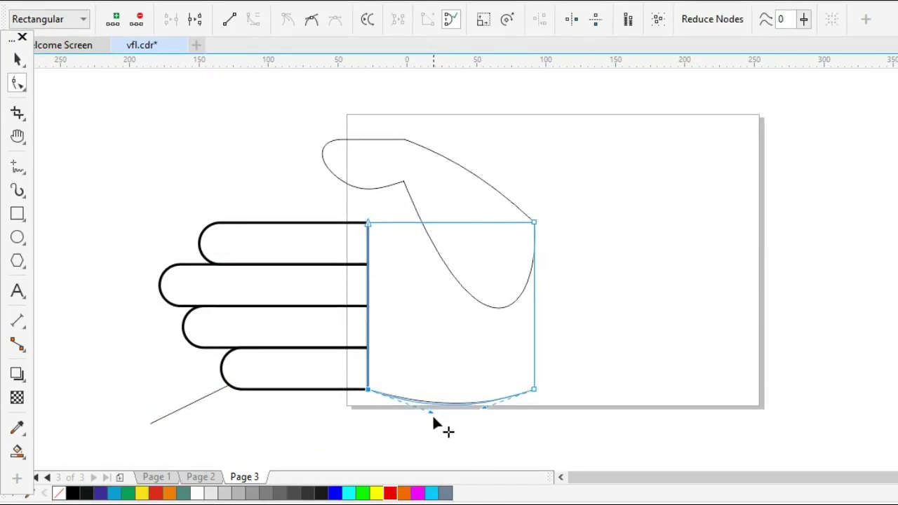
pyautogui.moveTo(483, 407); pyautogui.dragTo(487, 409)
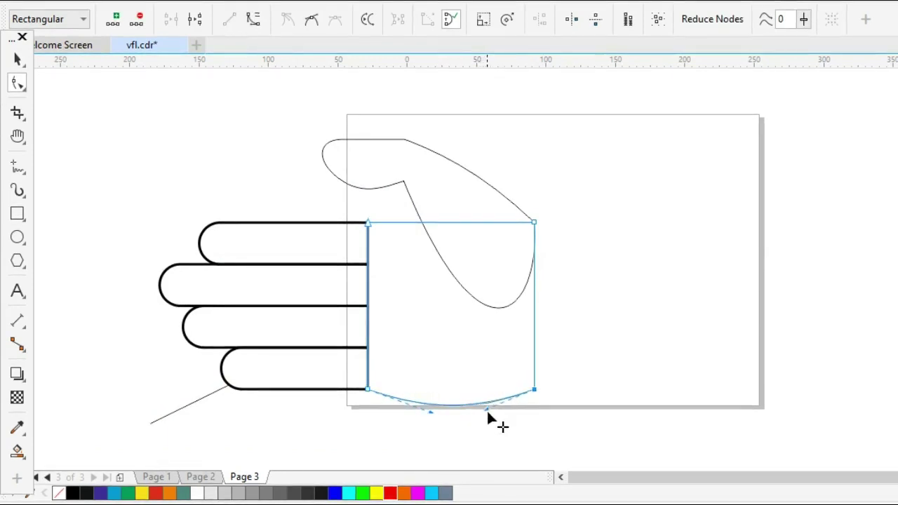
pyautogui.click(602, 388)
# Move the palm's lower-right corner node slightly upward along its right edge.
pyautogui.click(534, 389)
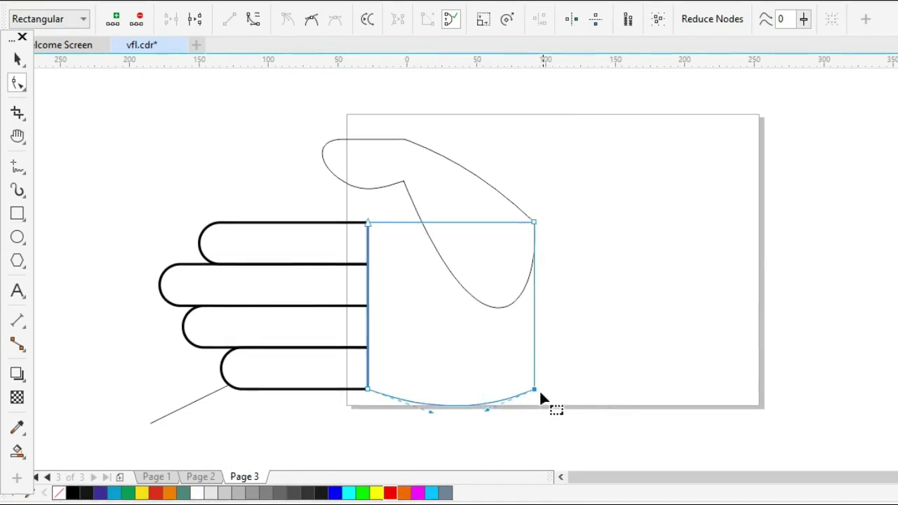
pyautogui.moveTo(534, 390); pyautogui.dragTo(534, 373)
pyautogui.click(586, 354)
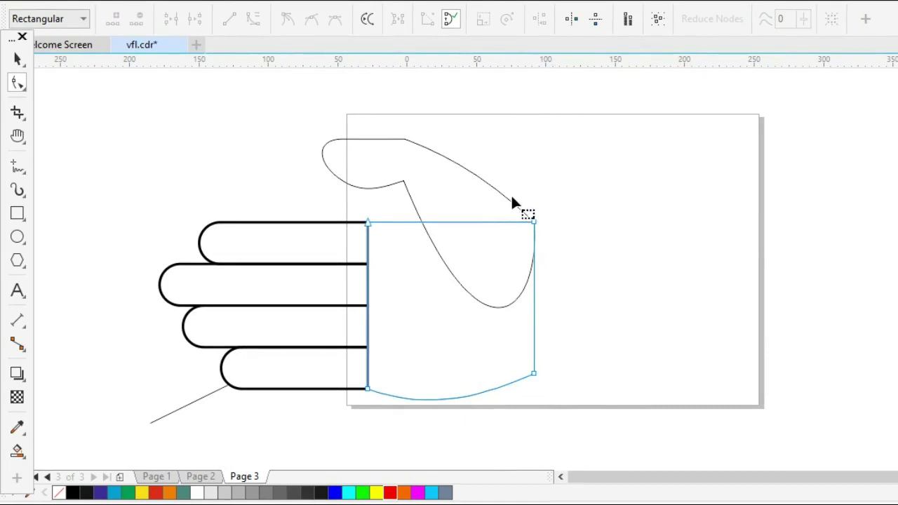
# Convert the palm's upper edge to a curve segment without an extra middle node and bow it gently upward.
pyautogui.click(460, 222)
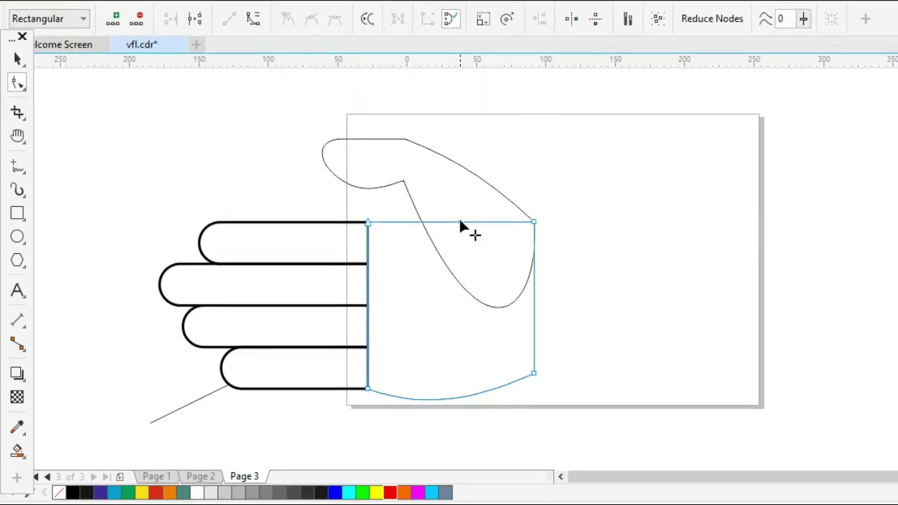
pyautogui.click(253, 19)
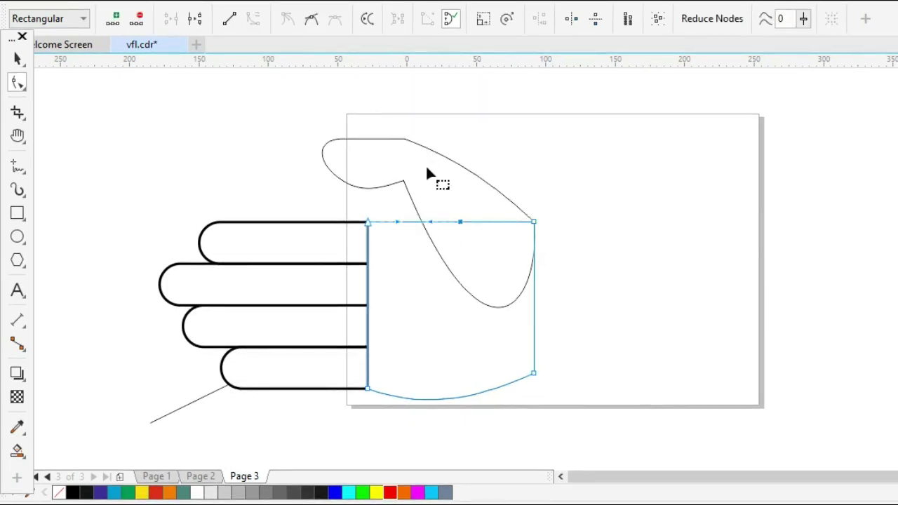
pyautogui.doubleClick(461, 222)
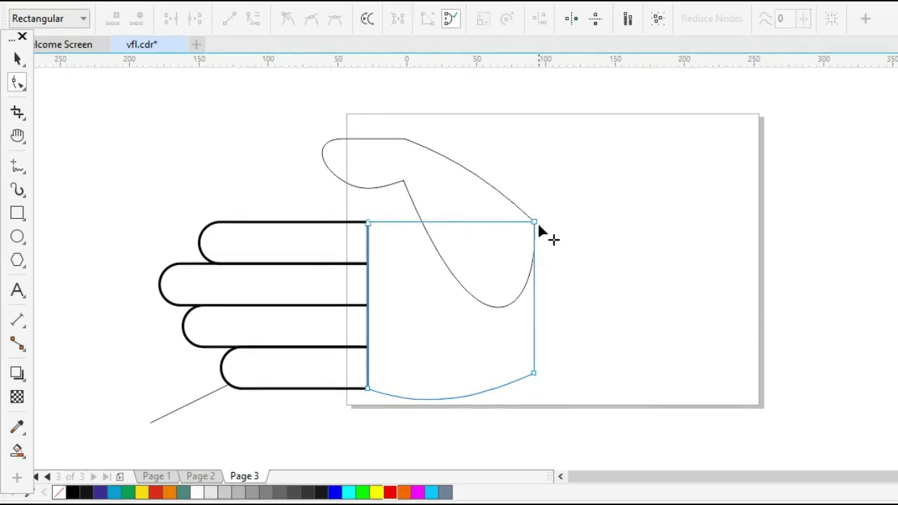
pyautogui.moveTo(511, 276); pyautogui.dragTo(492, 263)
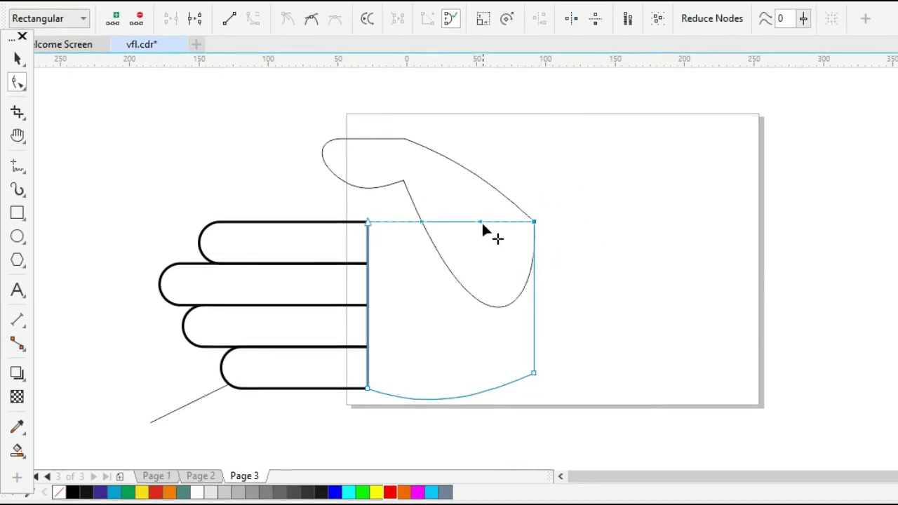
pyautogui.moveTo(481, 223); pyautogui.dragTo(478, 209)
pyautogui.moveTo(421, 222); pyautogui.dragTo(420, 207)
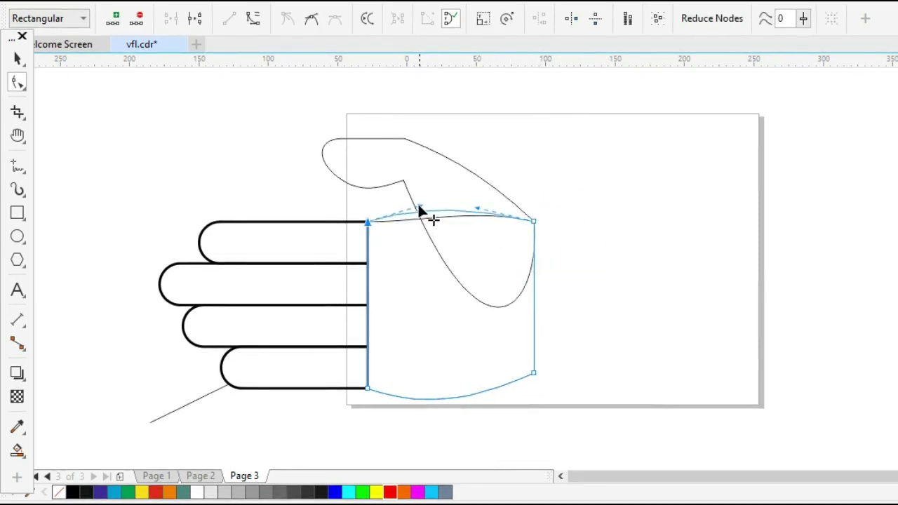
pyautogui.click(480, 202)
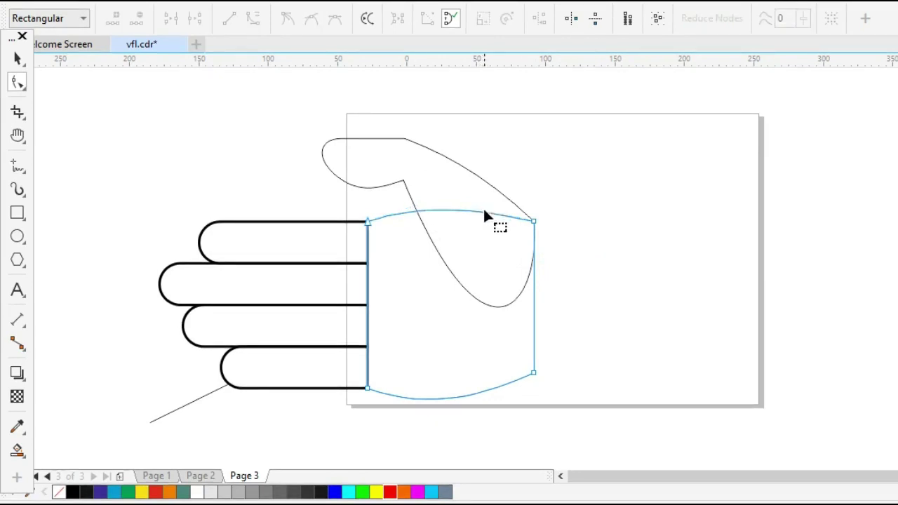
# Raise the curve handle at the palm's upper-right corner slightly to refine the upper edge, and reselect that corner node.
pyautogui.click(467, 209)
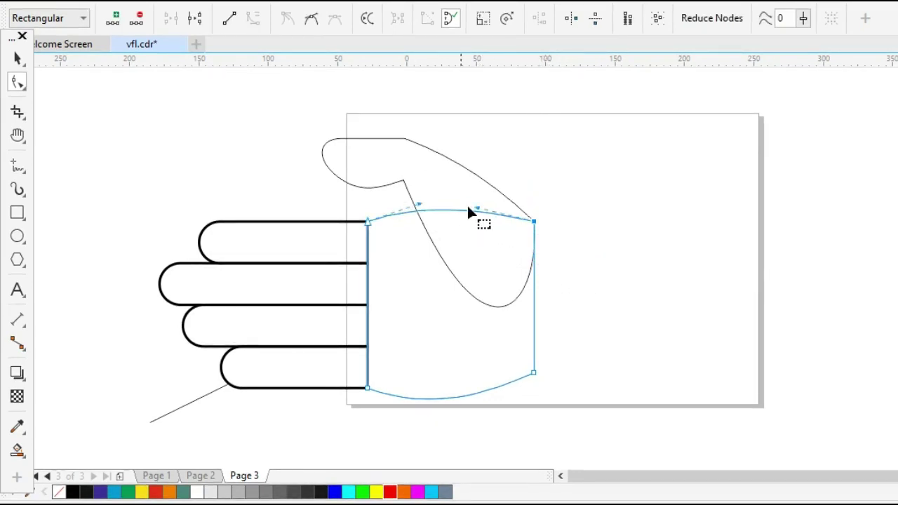
pyautogui.click(481, 210)
pyautogui.moveTo(510, 185); pyautogui.dragTo(556, 293)
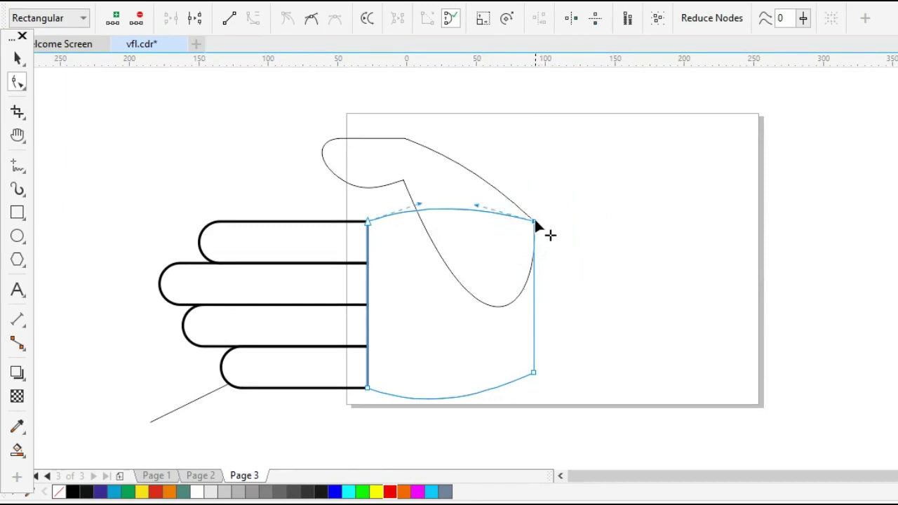
# Lower the palm's upper wrist corner node slightly and move the thumb's end node down onto the same point.
pyautogui.moveTo(534, 222); pyautogui.dragTo(534, 234)
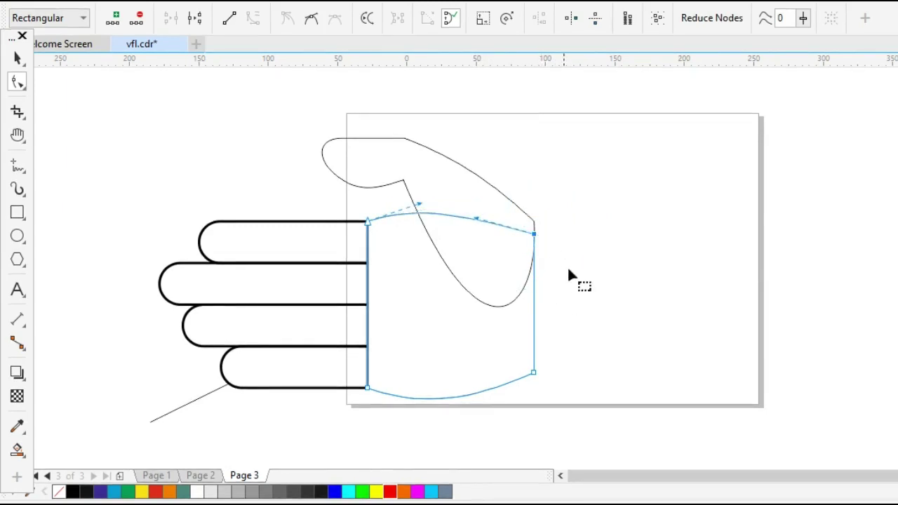
pyautogui.click(483, 193)
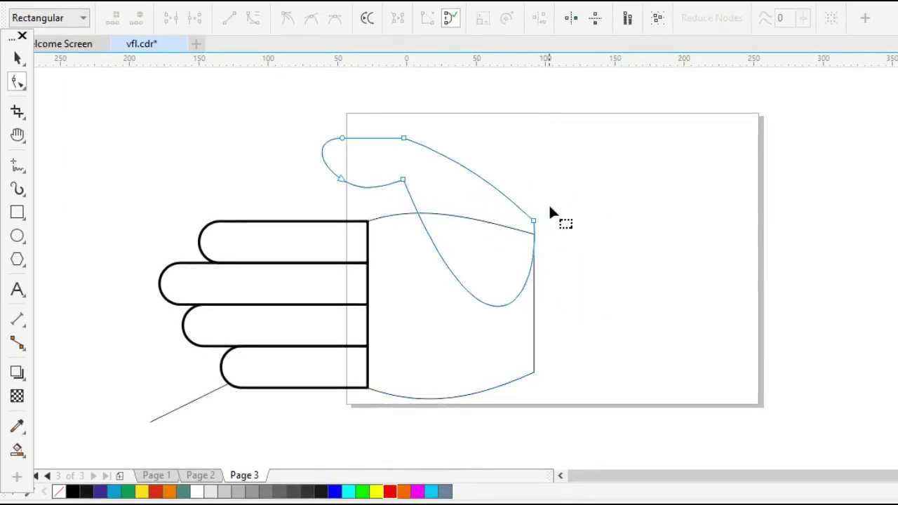
pyautogui.click(534, 221)
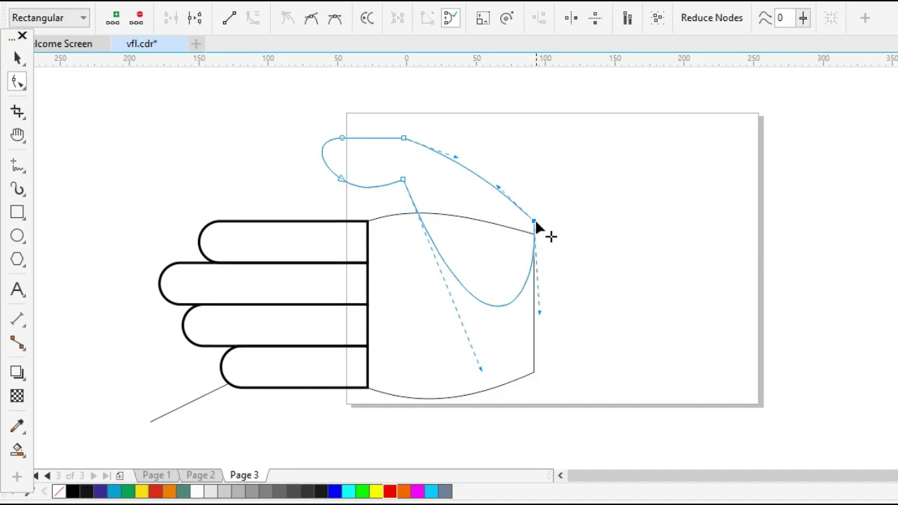
pyautogui.moveTo(534, 220); pyautogui.dragTo(535, 233)
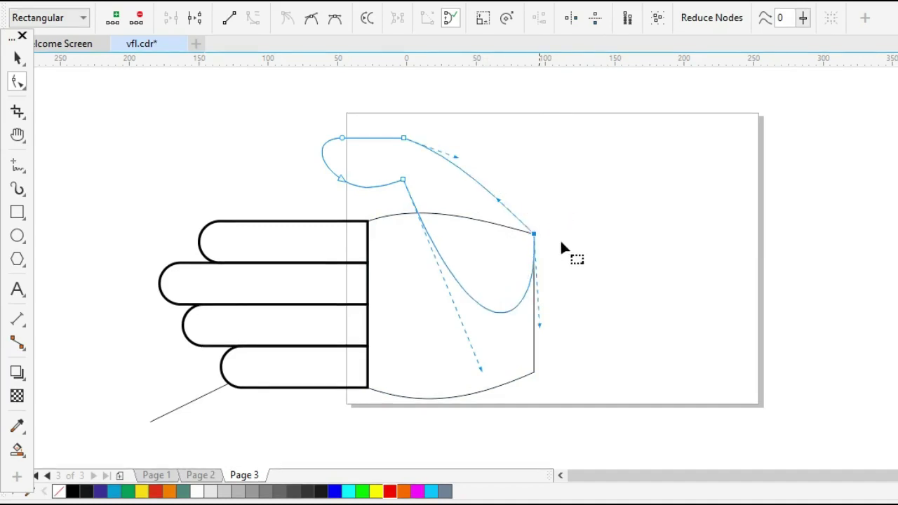
pyautogui.press('space')
pyautogui.click(642, 330)
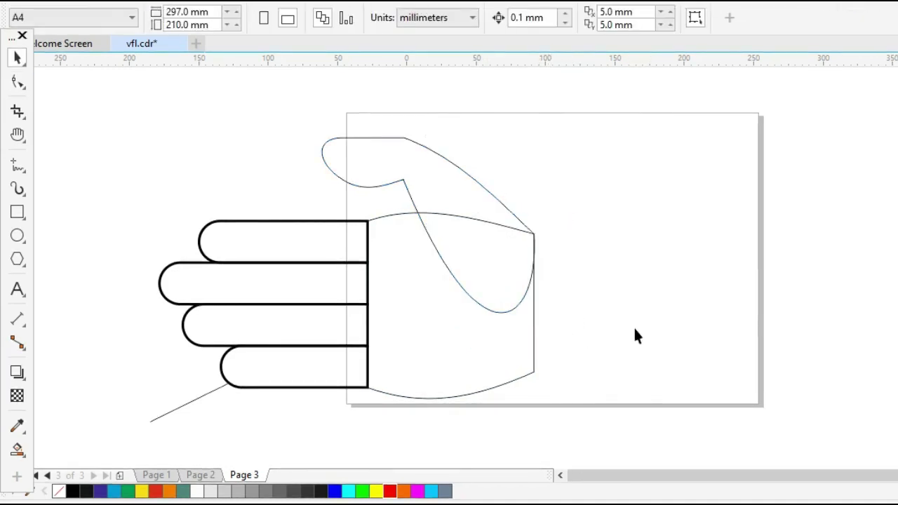
# Shift the two nodes at the thumb's tip slightly outward, away from the palm, to lengthen the thumb.
pyautogui.click(414, 191)
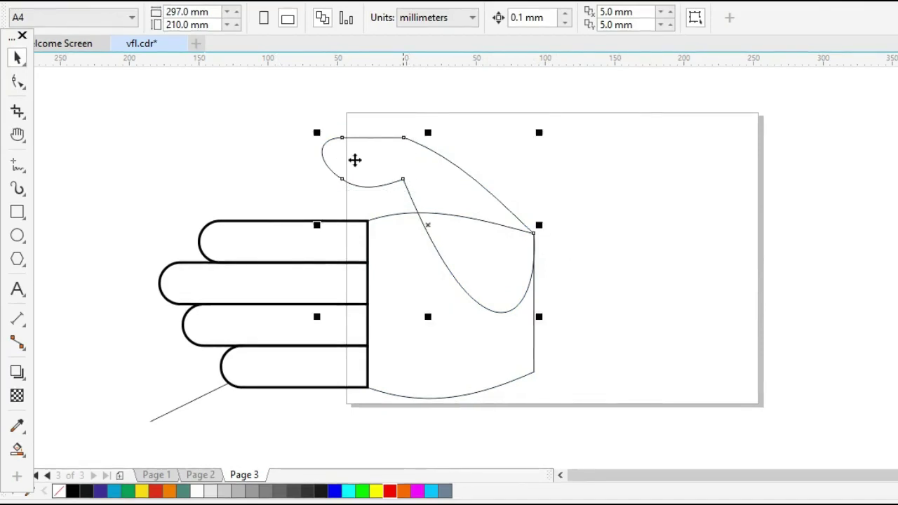
pyautogui.click(19, 82)
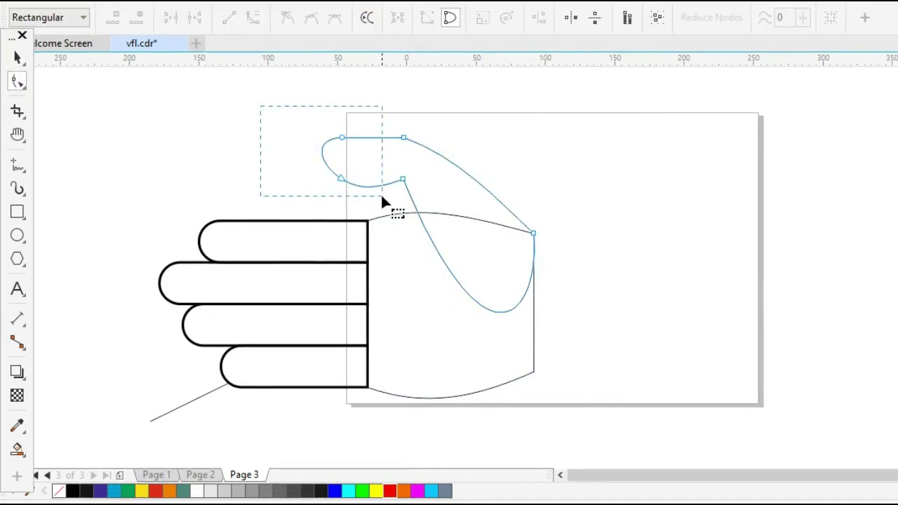
pyautogui.moveTo(382, 197); pyautogui.dragTo(344, 185)
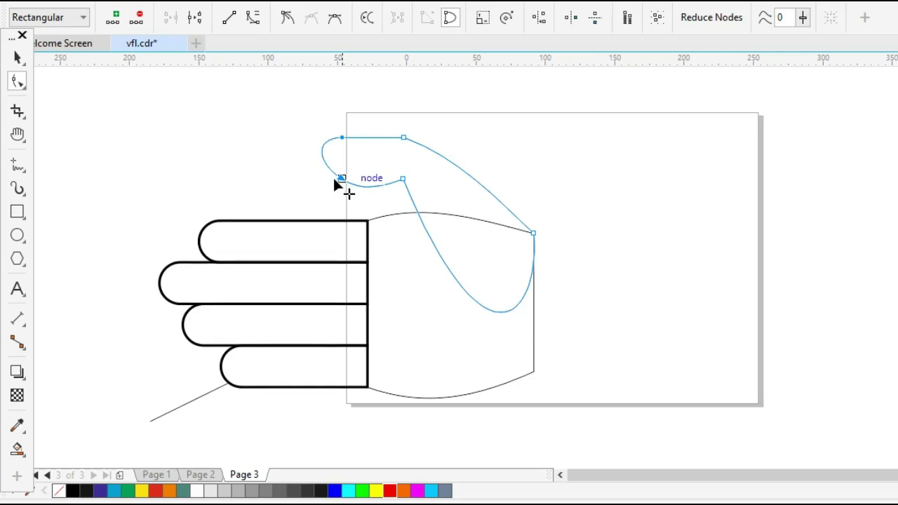
pyautogui.hotkey('ctrl', 'z')
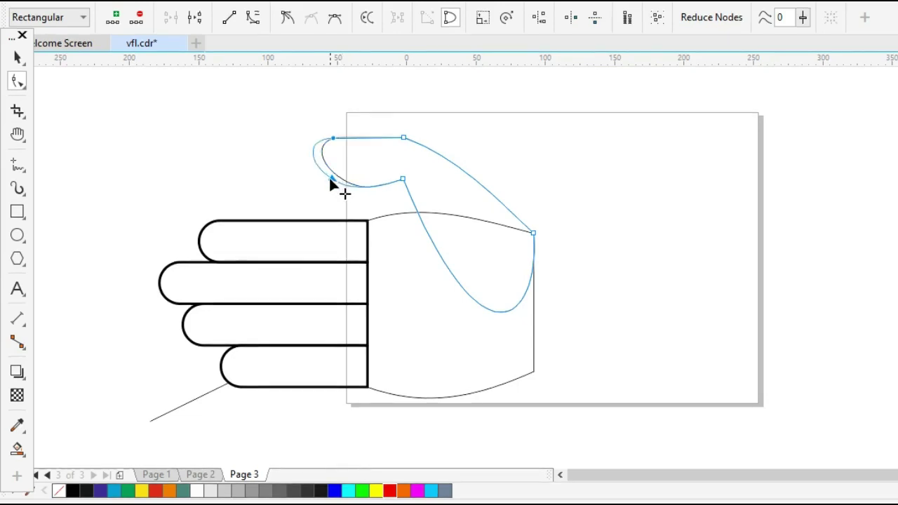
pyautogui.hotkey('ctrl', 'shift', 'z')
pyautogui.press('Left')
pyautogui.press('Left')
pyautogui.click(652, 185)
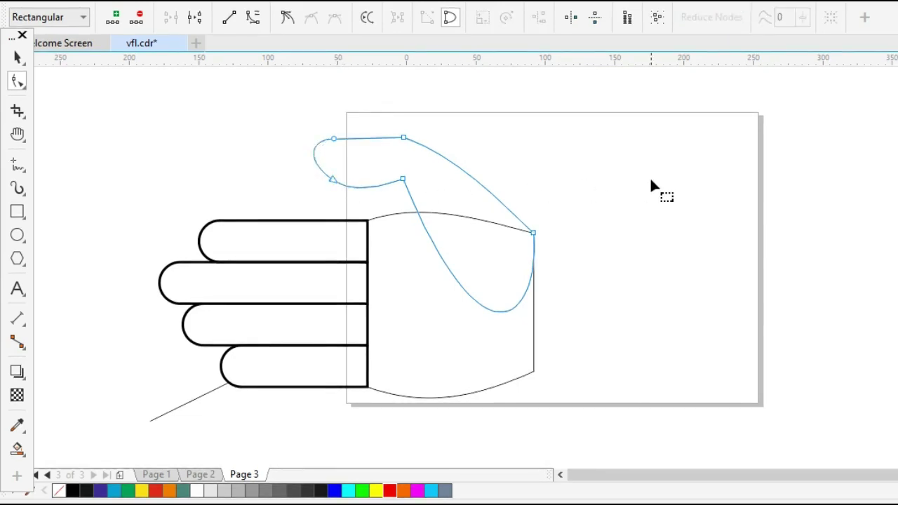
pyautogui.press('space')
pyautogui.click(611, 208)
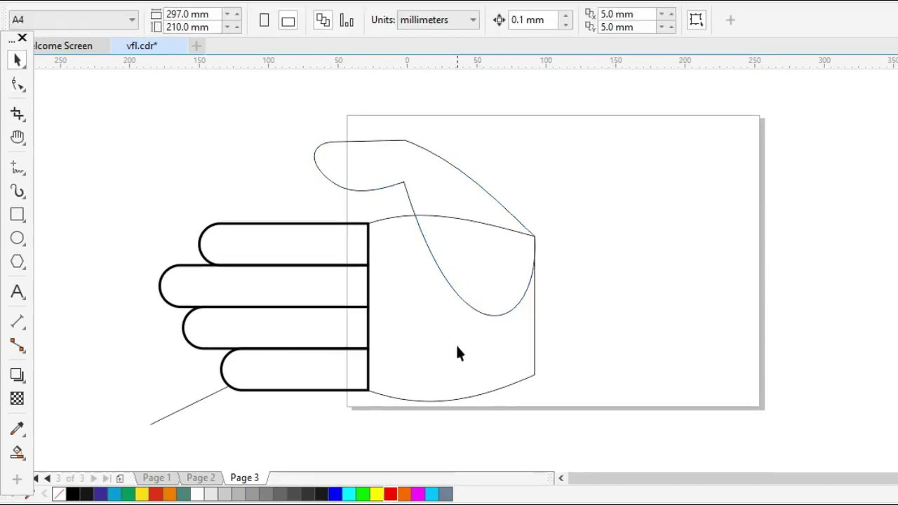
# Mirror a copy of the palm horizontally across its wrist edge as a forearm and flatten the copy's lower edge with its curve handles.
pyautogui.click(389, 316)
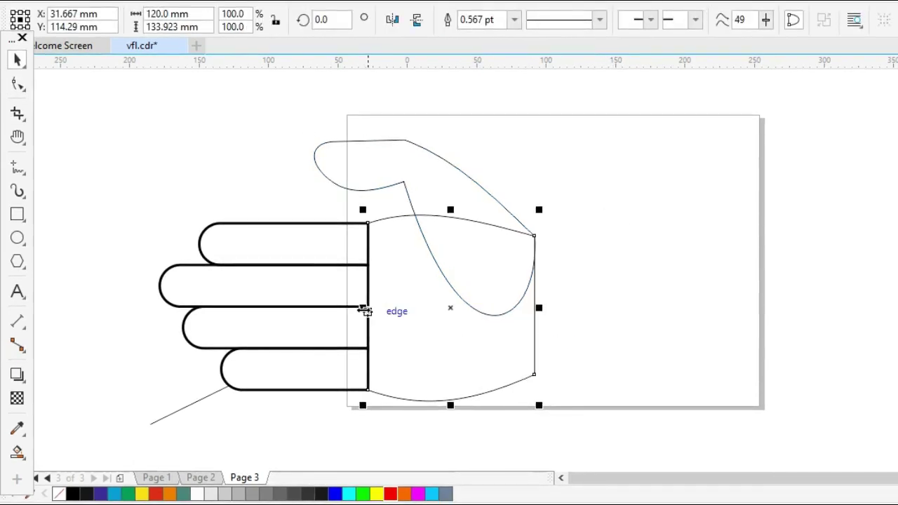
pyautogui.moveTo(363, 307); pyautogui.dragTo(667, 318)
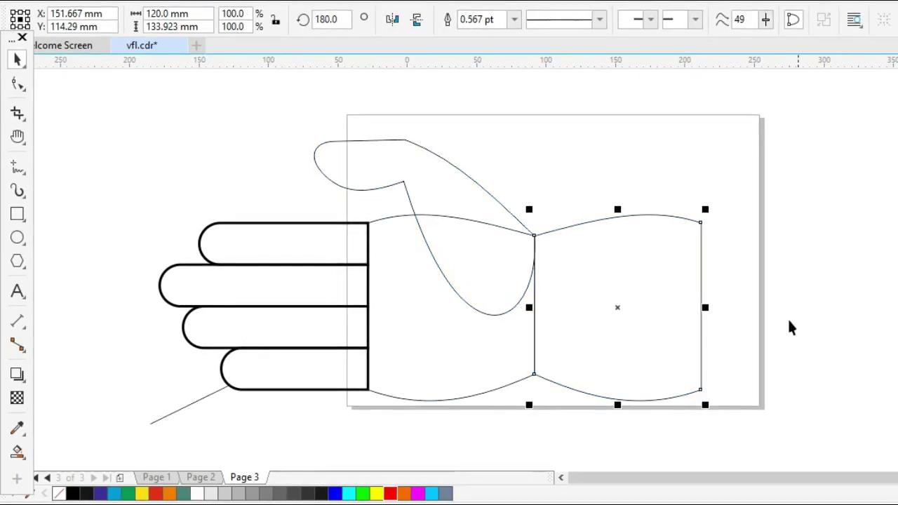
pyautogui.press('space')
pyautogui.moveTo(737, 346); pyautogui.dragTo(624, 437)
pyautogui.moveTo(632, 401); pyautogui.dragTo(631, 389)
pyautogui.click(589, 390)
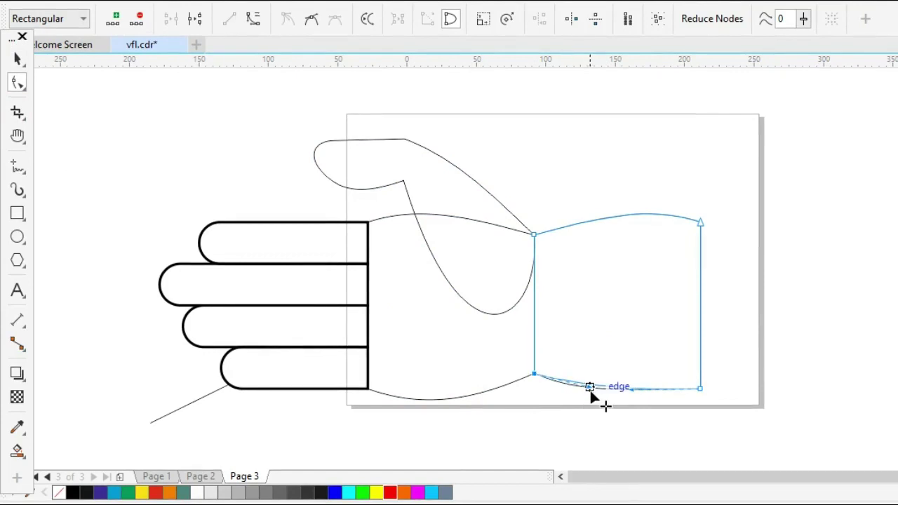
pyautogui.click(632, 385)
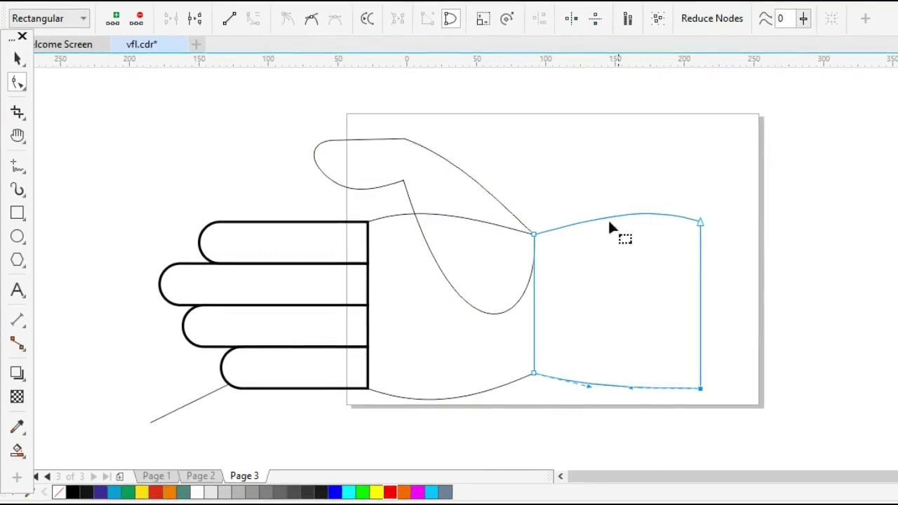
# Flatten the forearm's upper edge with its two curve handles so it widens gently from the wrist, and deselect the shape.
pyautogui.click(682, 222)
pyautogui.moveTo(646, 212); pyautogui.dragTo(643, 223)
pyautogui.click(593, 223)
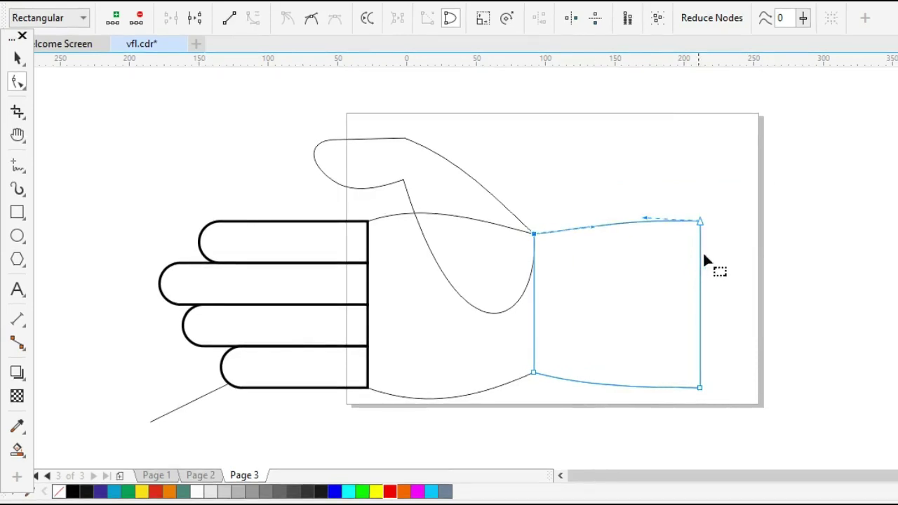
pyautogui.press('space')
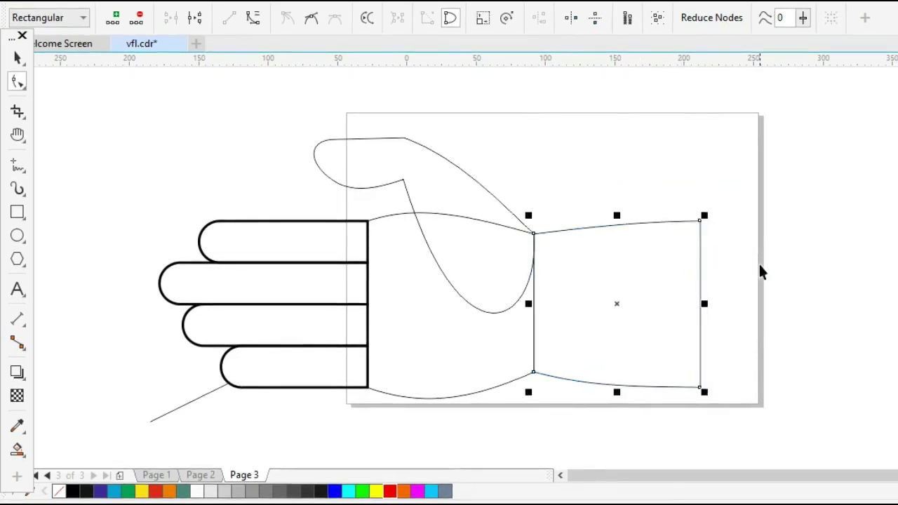
pyautogui.press('Escape')
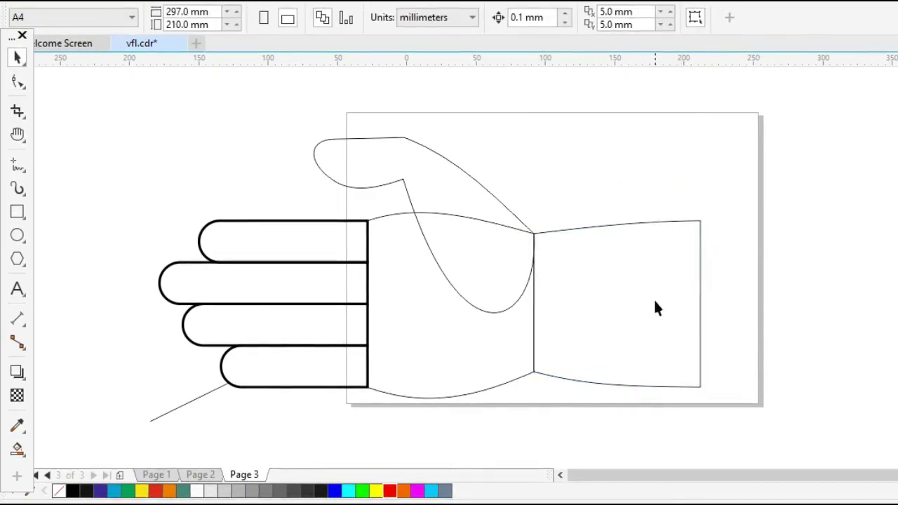
pyautogui.click(700, 313)
pyautogui.click(789, 317)
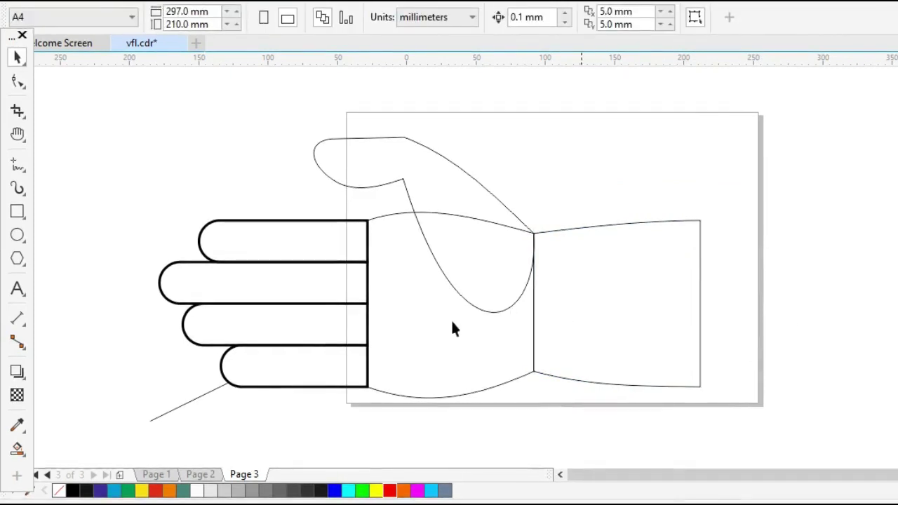
# Smart-fill the four finger interiors with slate blue-grey and a 0.567 pt black outline.
pyautogui.click(17, 453)
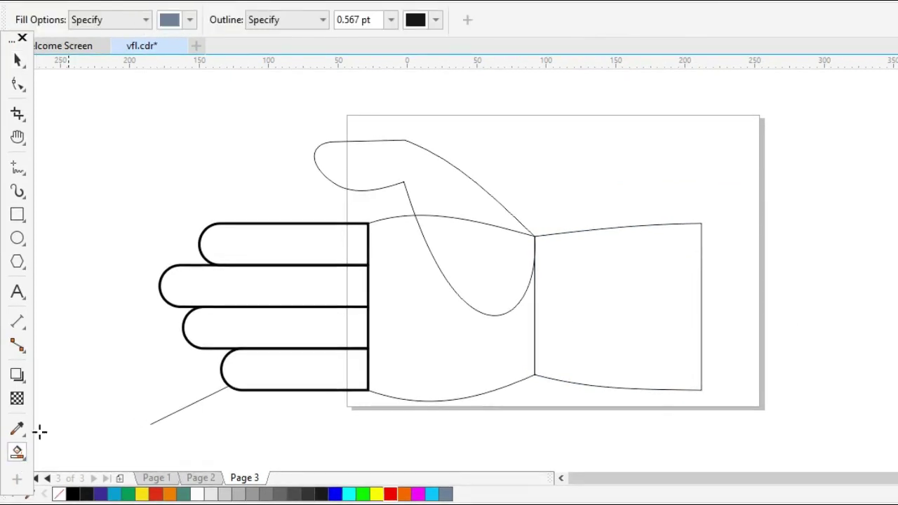
pyautogui.click(249, 363)
pyautogui.click(273, 336)
pyautogui.click(285, 287)
pyautogui.click(284, 253)
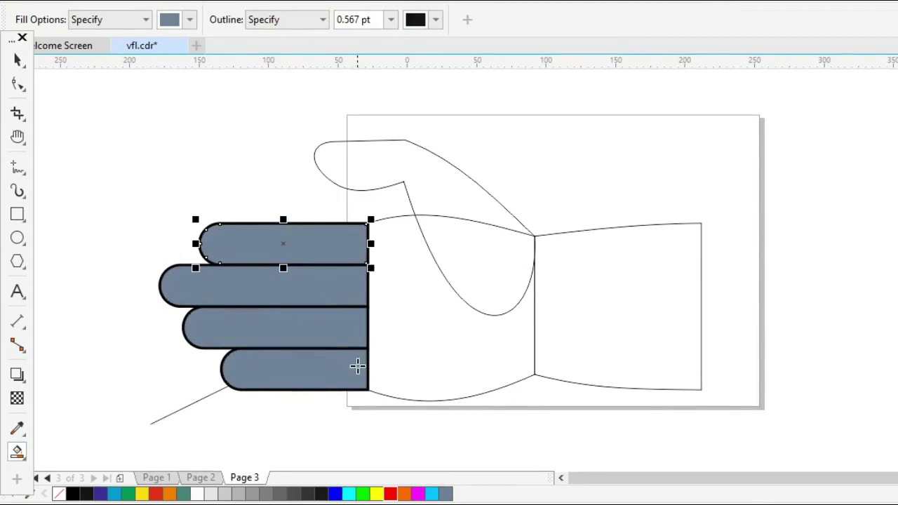
# Delete the original thick-outlined finger bars and the stray diagonal line, keeping the filled finger shapes.
pyautogui.press('space')
pyautogui.moveTo(206, 394); pyautogui.dragTo(144, 392)
pyautogui.press('Delete')
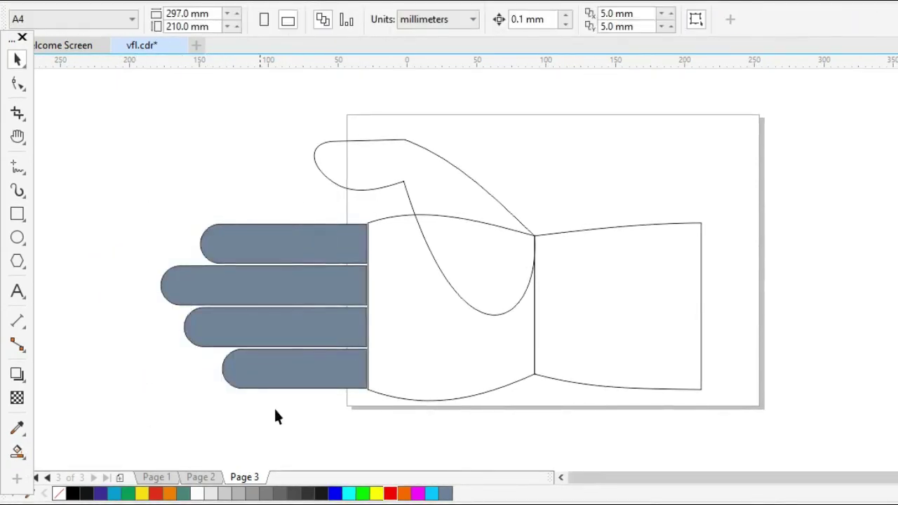
# Convert the palm's finger-side edge to a curve and bow it gently outward over the finger bases.
pyautogui.click(421, 347)
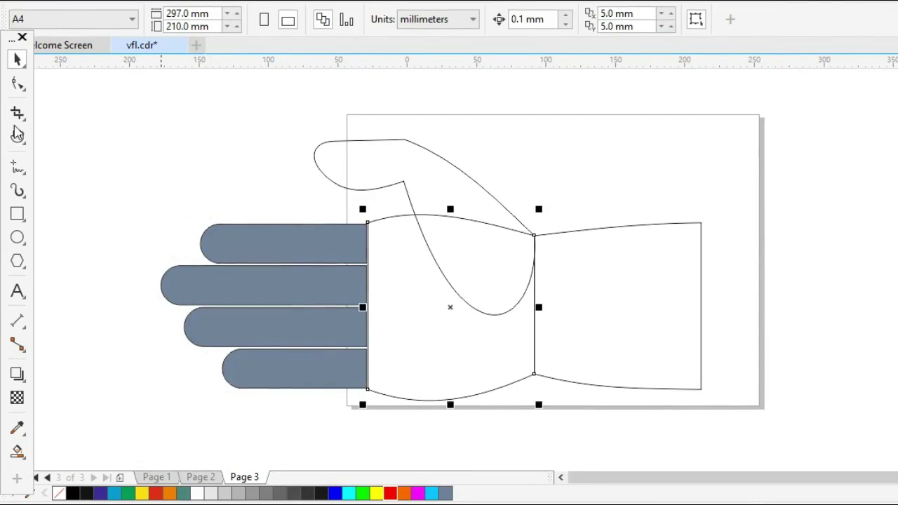
pyautogui.click(17, 83)
pyautogui.moveTo(390, 385); pyautogui.dragTo(424, 404)
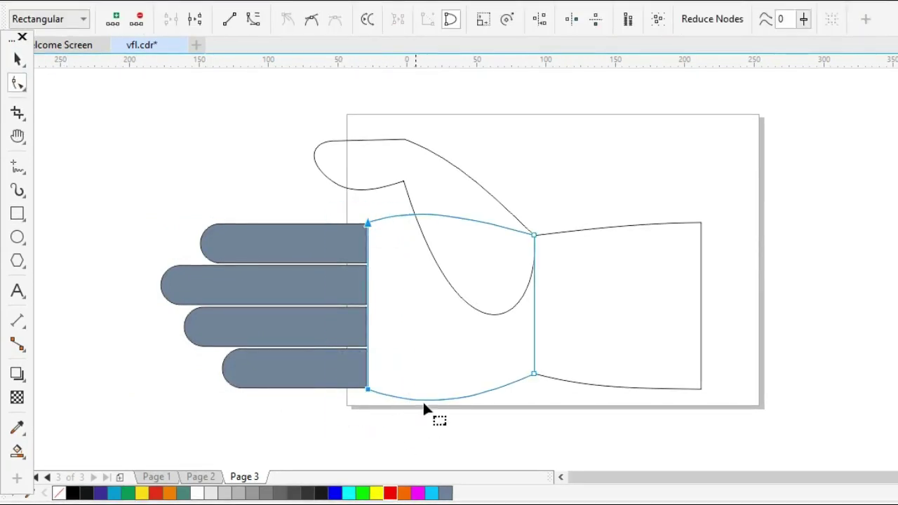
pyautogui.doubleClick(367, 299)
pyautogui.click(253, 19)
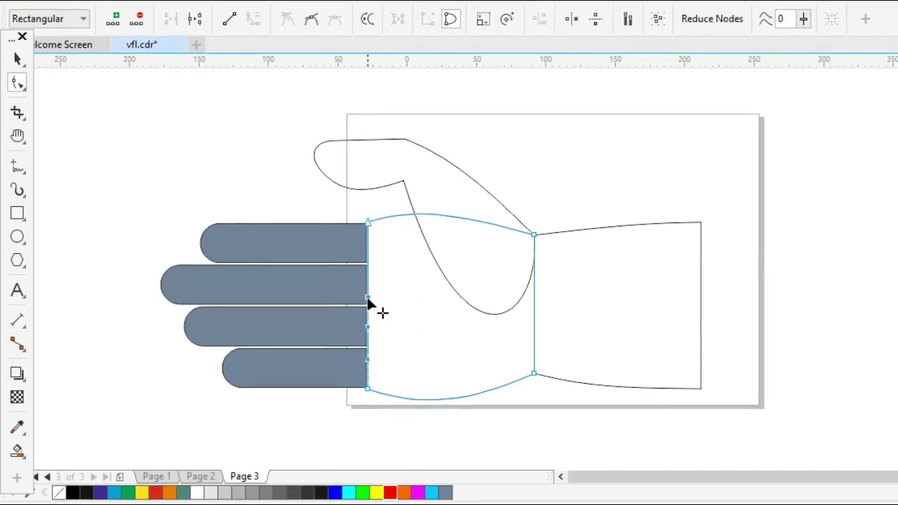
pyautogui.click(367, 223)
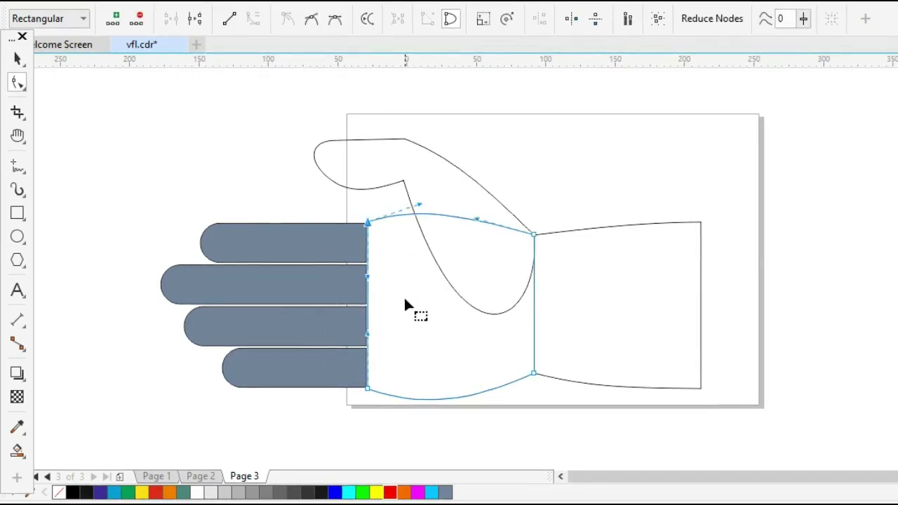
pyautogui.moveTo(369, 278); pyautogui.dragTo(355, 281)
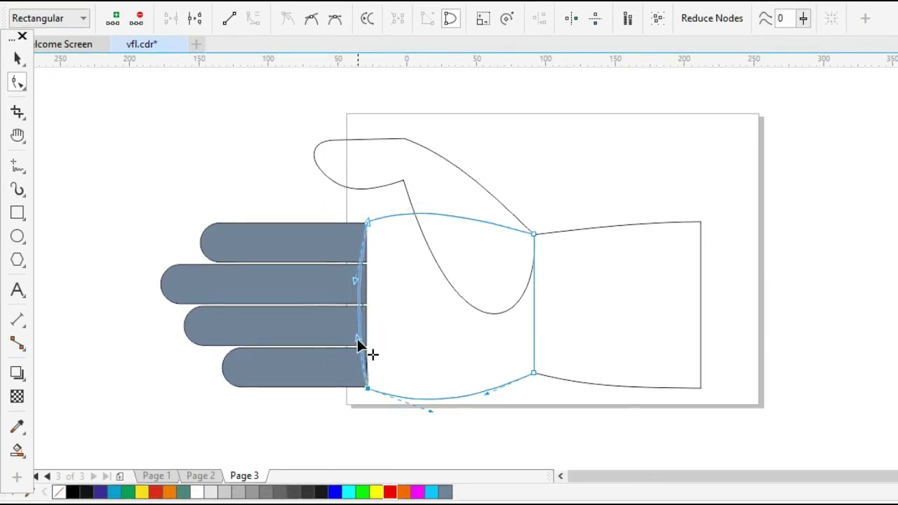
pyautogui.click(532, 347)
pyautogui.press('space')
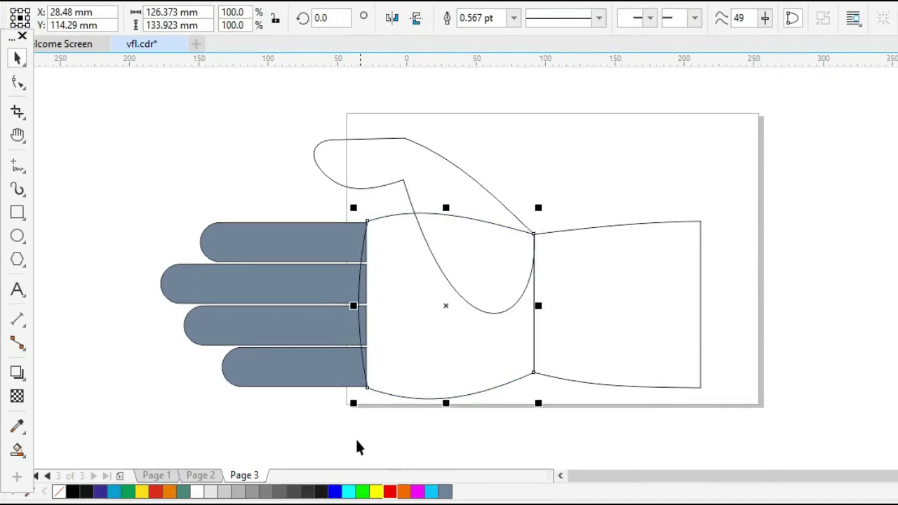
pyautogui.click(576, 421)
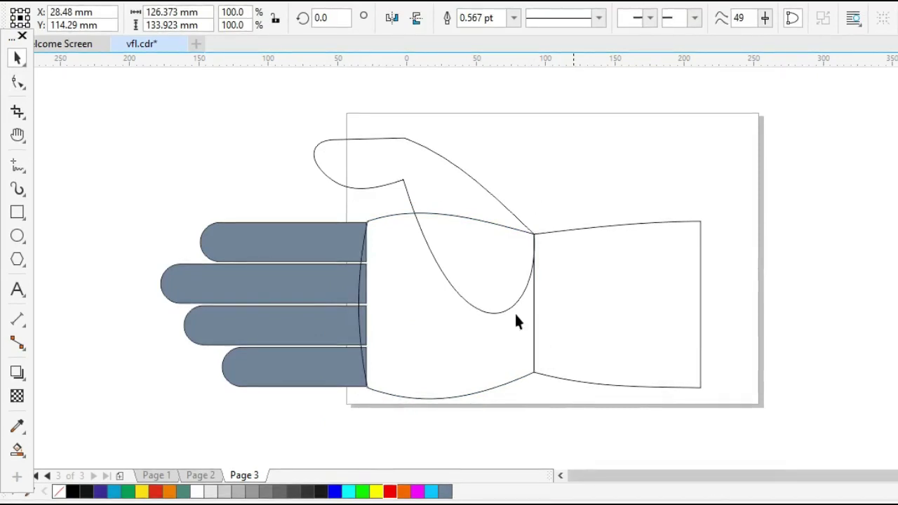
# Draw a circle about 147 mm in diameter and centre it on the midpoint of the forearm's open end edge.
pyautogui.click(18, 237)
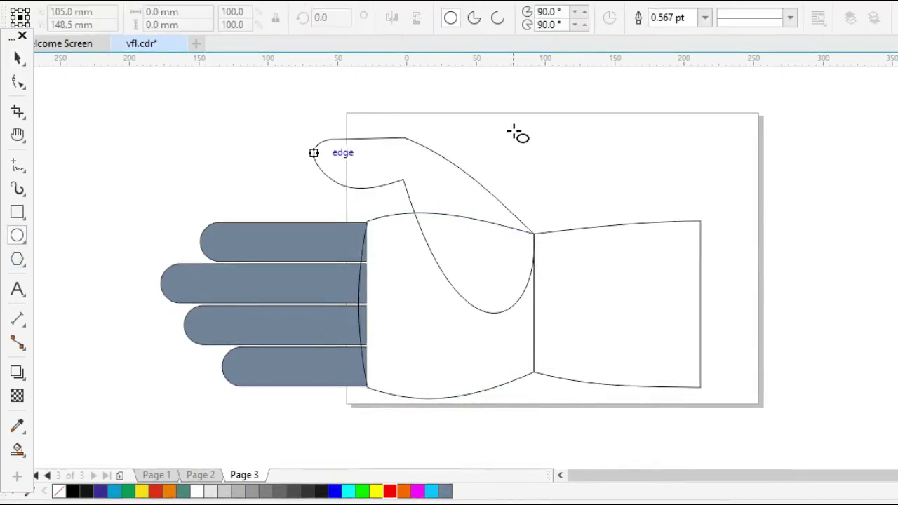
pyautogui.moveTo(517, 134); pyautogui.dragTo(724, 302)
pyautogui.press('space')
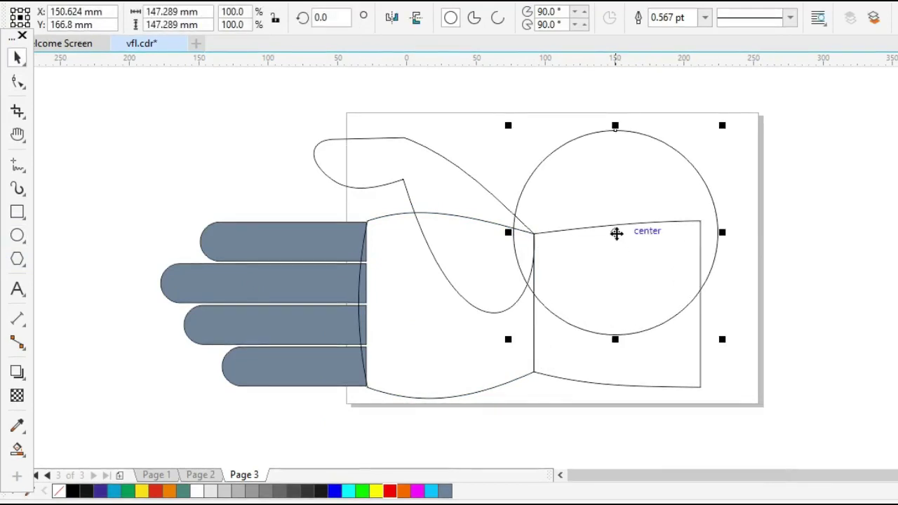
pyautogui.moveTo(615, 232); pyautogui.dragTo(699, 303)
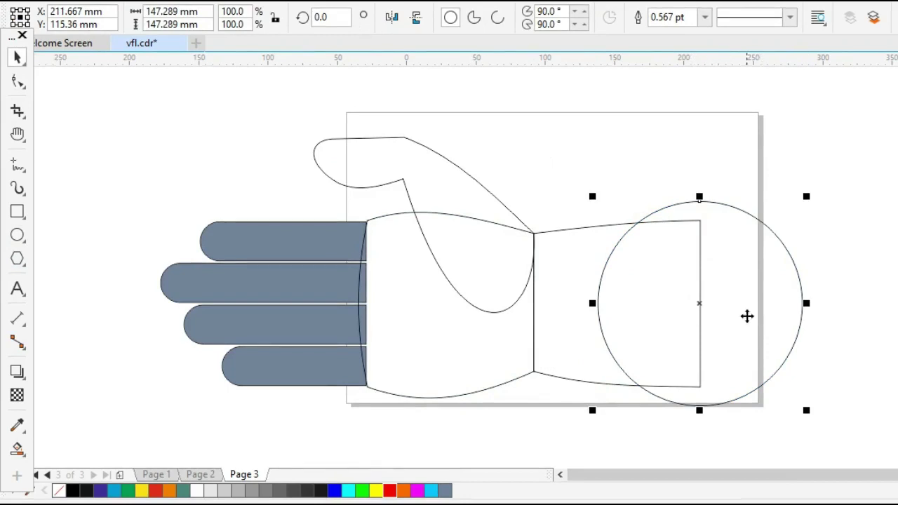
# Duplicate the circle with a horizontal offset of about 9 mm away from the hand, and deselect it.
pyautogui.click(731, 313)
pyautogui.moveTo(721, 311); pyautogui.dragTo(735, 309)
pyautogui.click(595, 197)
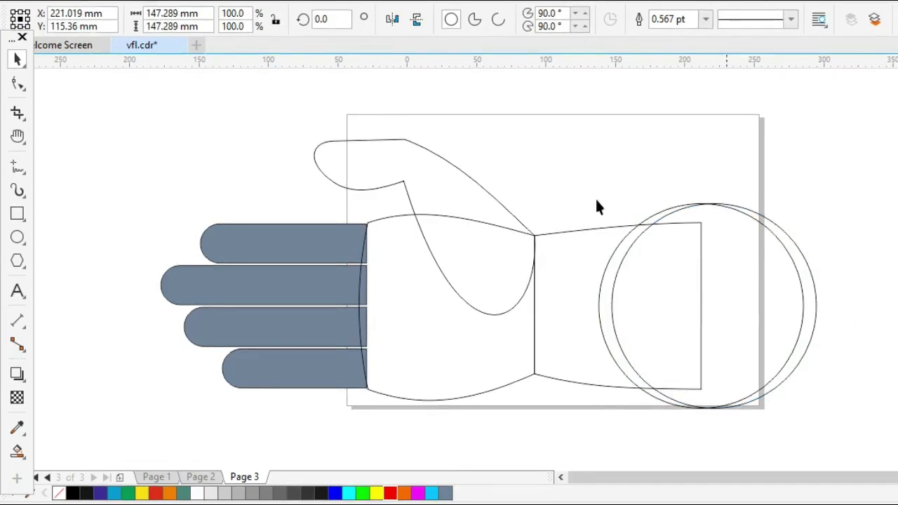
pyautogui.moveTo(705, 344); pyautogui.dragTo(866, 428)
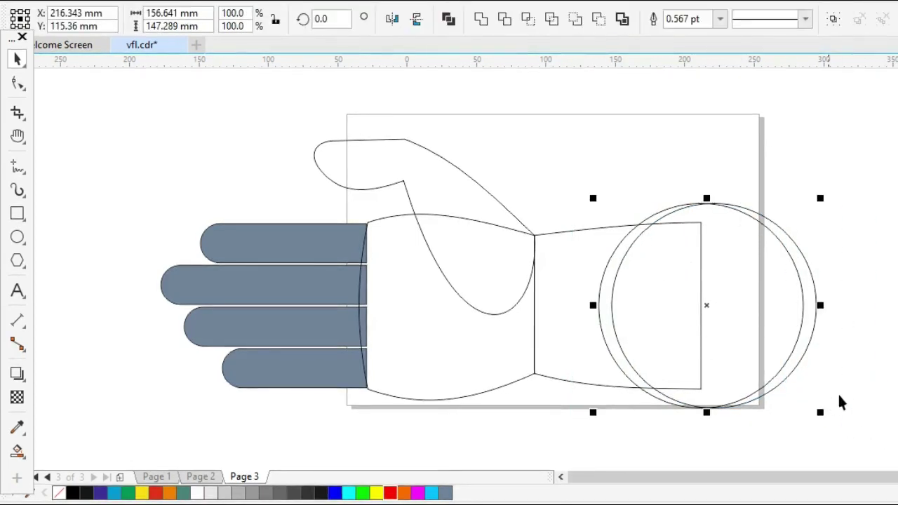
pyautogui.click(445, 342)
pyautogui.moveTo(270, 106); pyautogui.dragTo(855, 436)
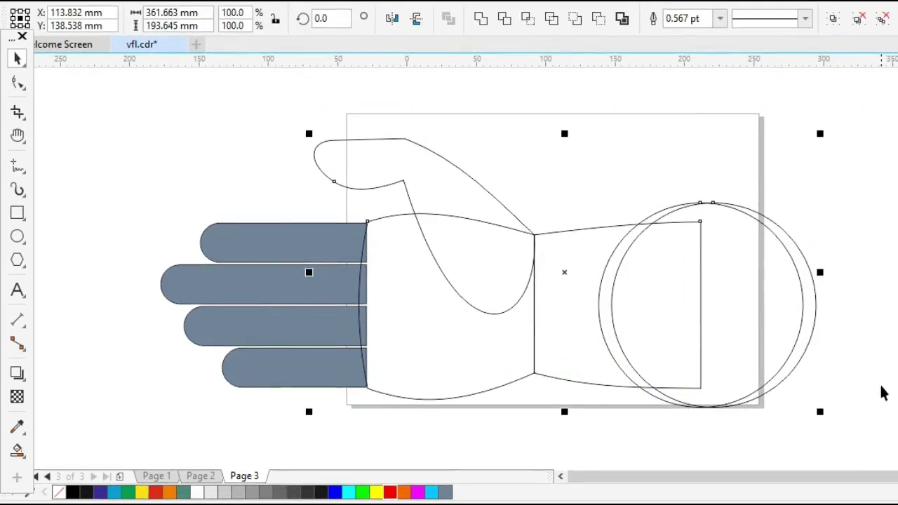
pyautogui.click(411, 406)
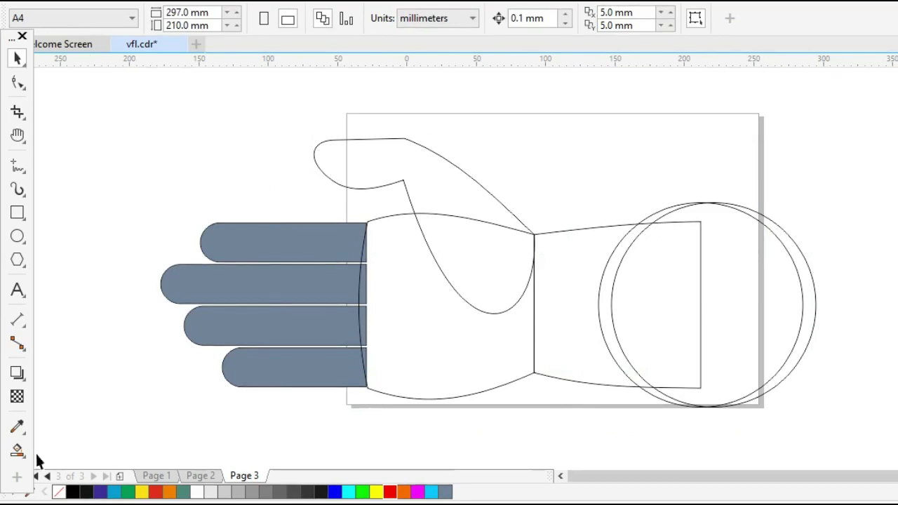
# Smart-fill the palm, thumb, forearm, cuff end and the curved band between the two circles with blue-grey.
pyautogui.click(18, 450)
pyautogui.click(397, 337)
pyautogui.click(470, 260)
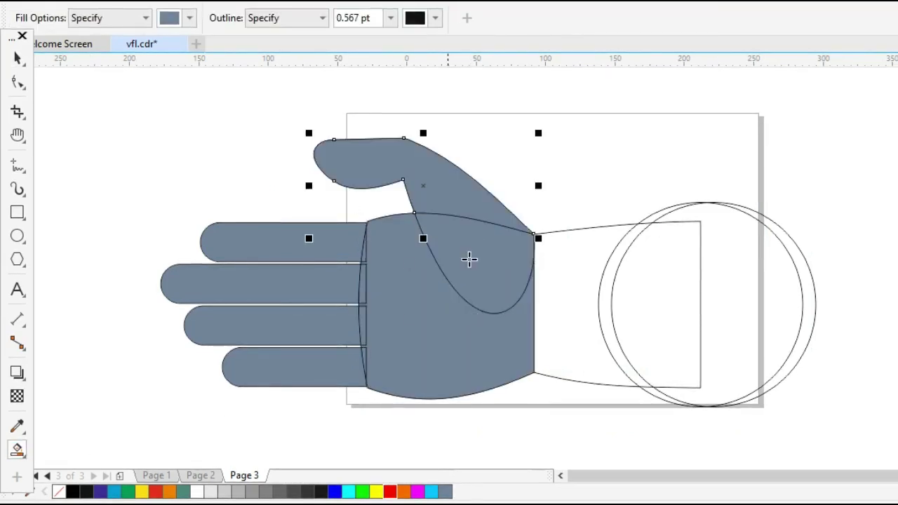
pyautogui.click(573, 321)
pyautogui.click(666, 322)
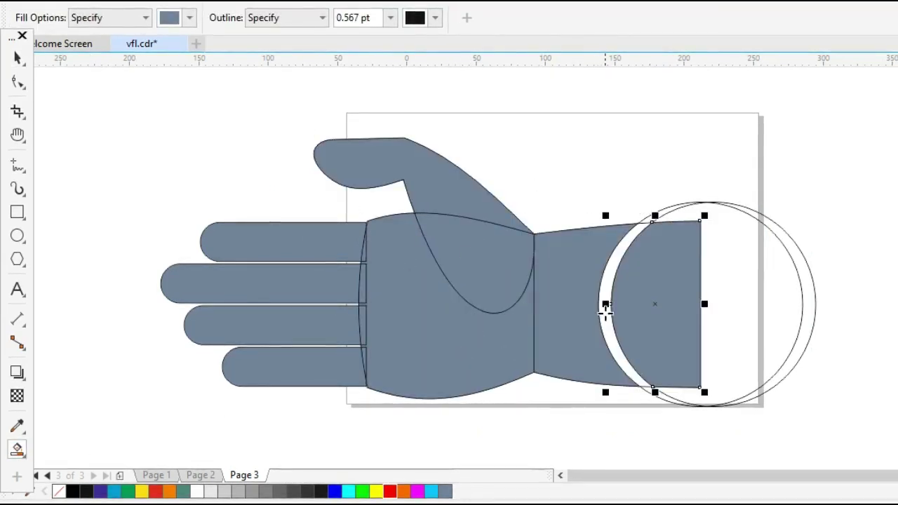
pyautogui.click(605, 309)
pyautogui.press('space')
pyautogui.press('Escape')
# Weld the filled thumb and its overlap with the palm into one shape.
pyautogui.click(482, 245)
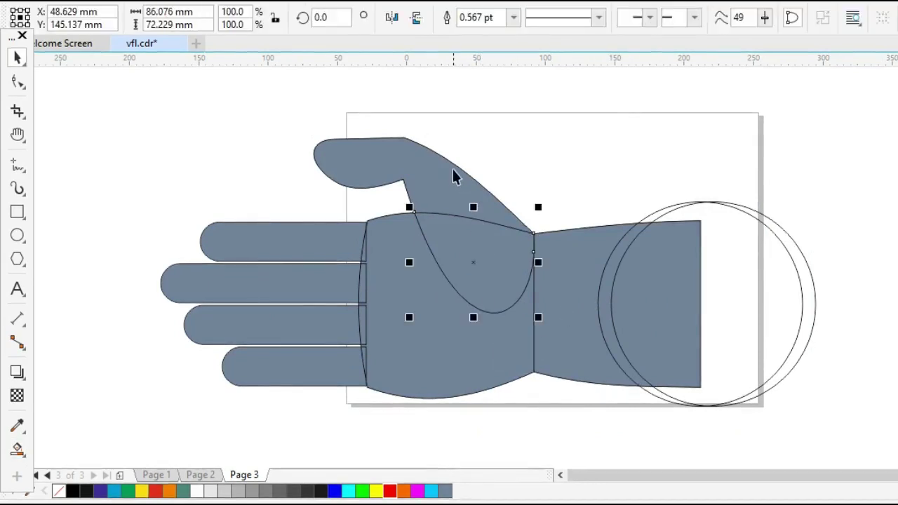
pyautogui.keyDown('shift'); pyautogui.click(454, 177); pyautogui.keyUp('shift')
pyautogui.click(481, 18)
pyautogui.click(726, 184)
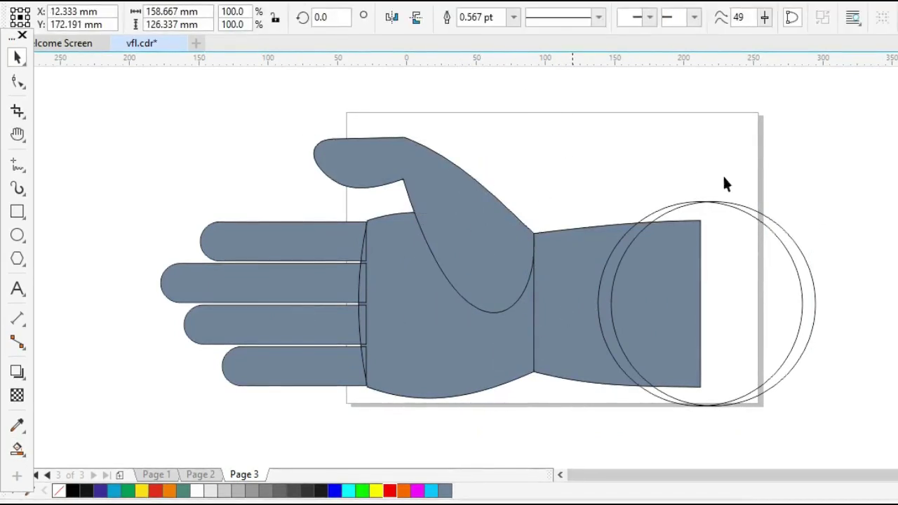
# Weld the four filled fingers, the finger-base pieces and the palm into a single hand shape.
pyautogui.moveTo(122, 190); pyautogui.dragTo(419, 421)
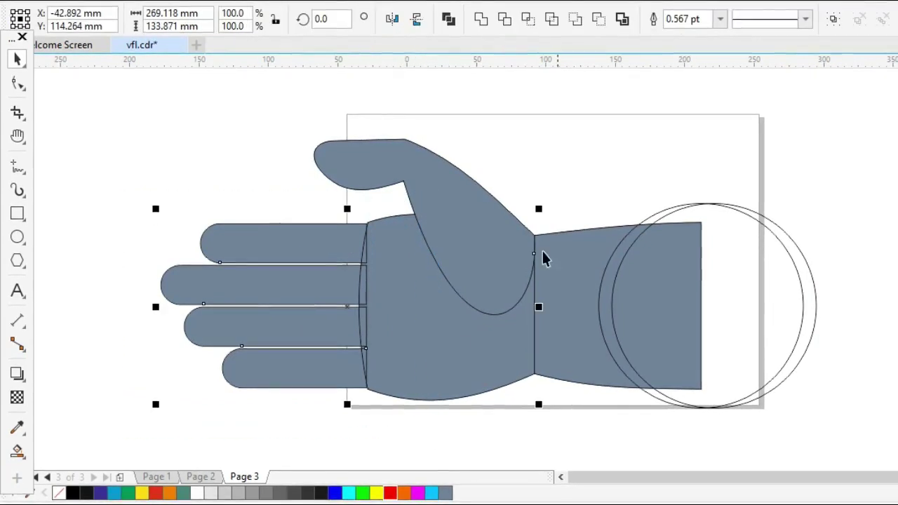
pyautogui.click(482, 19)
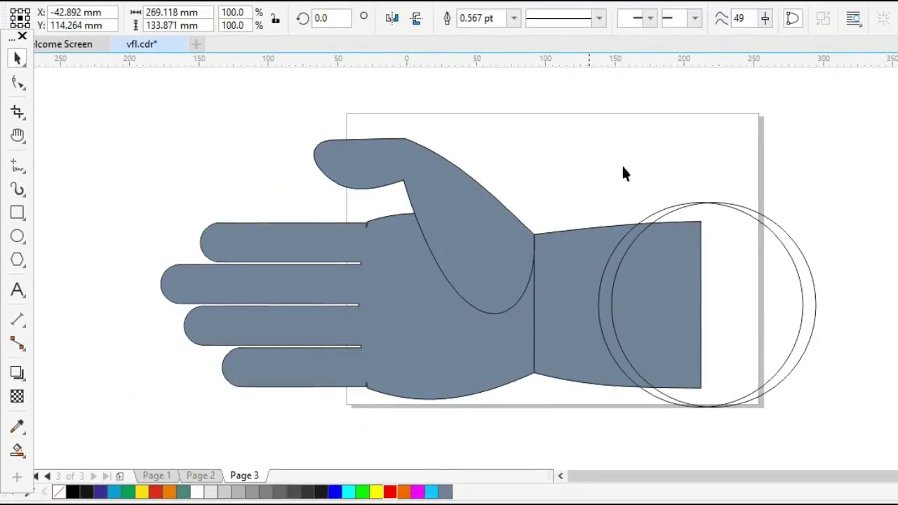
pyautogui.click(509, 410)
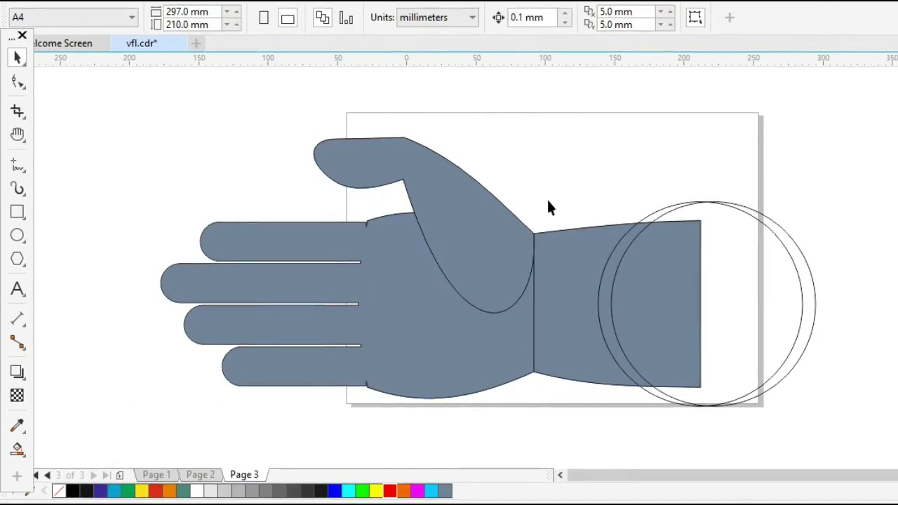
# Delete the two construction circles around the forearm end and fill the curved cuff band red.
pyautogui.click(812, 305)
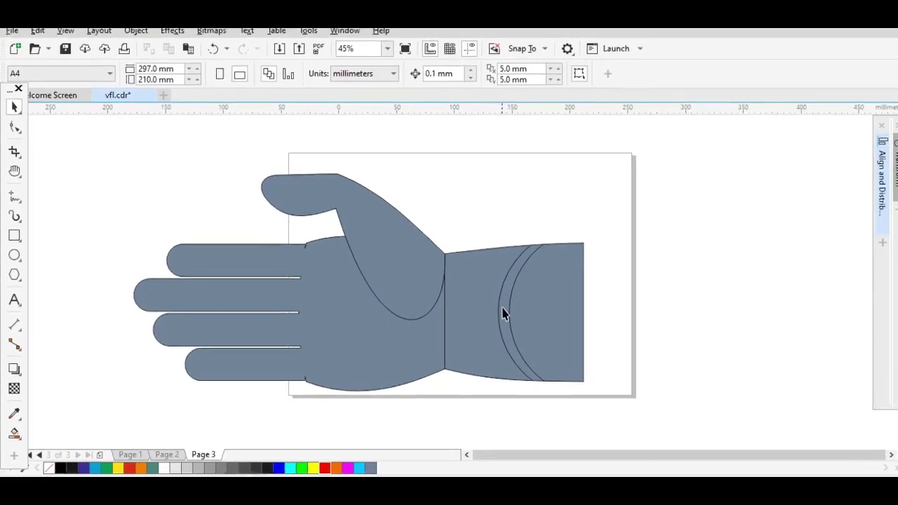
pyautogui.click(502, 313)
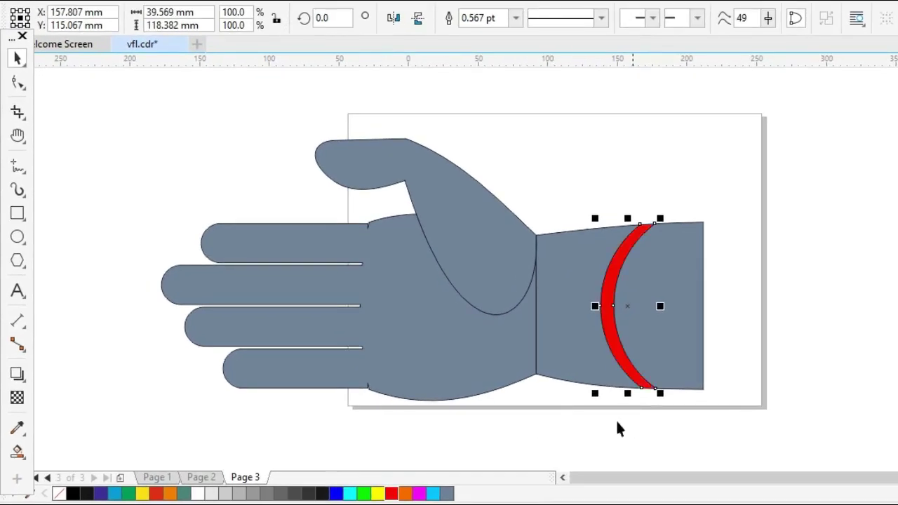
# Give the red cuff band a 10.0 pt outline and convert that outline to a separate object.
pyautogui.click(516, 19)
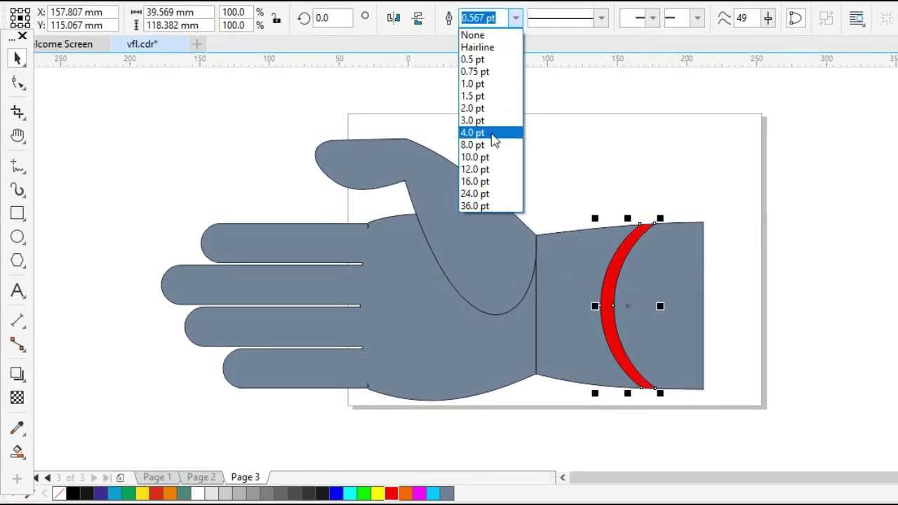
pyautogui.click(484, 157)
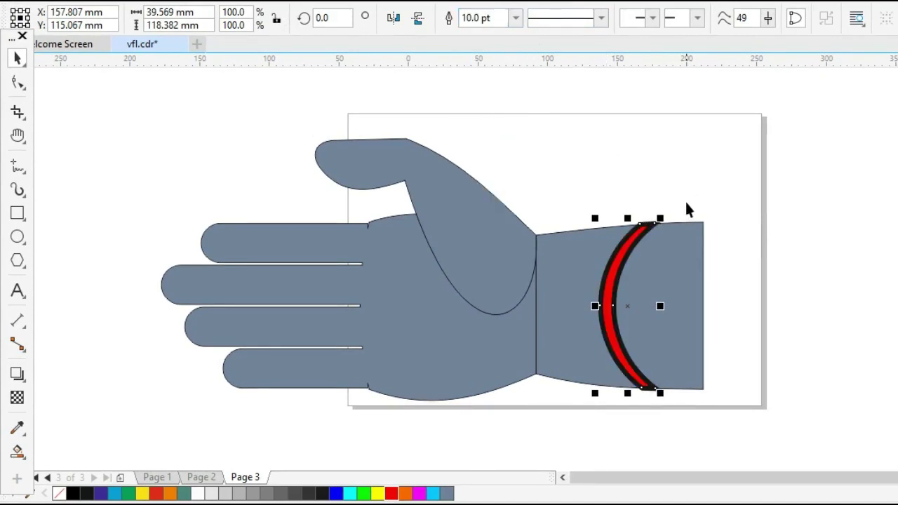
pyautogui.hotkey('ctrl', 'shift', 'q')
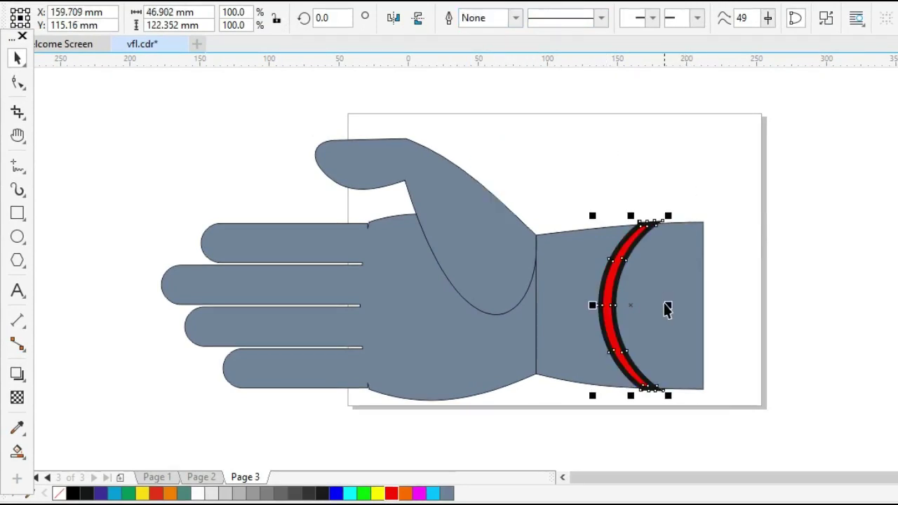
# Trim the forearm's end piece and the wrist piece with the band's black outline object.
pyautogui.keyDown('shift'); pyautogui.click(685, 265); pyautogui.keyUp('shift')
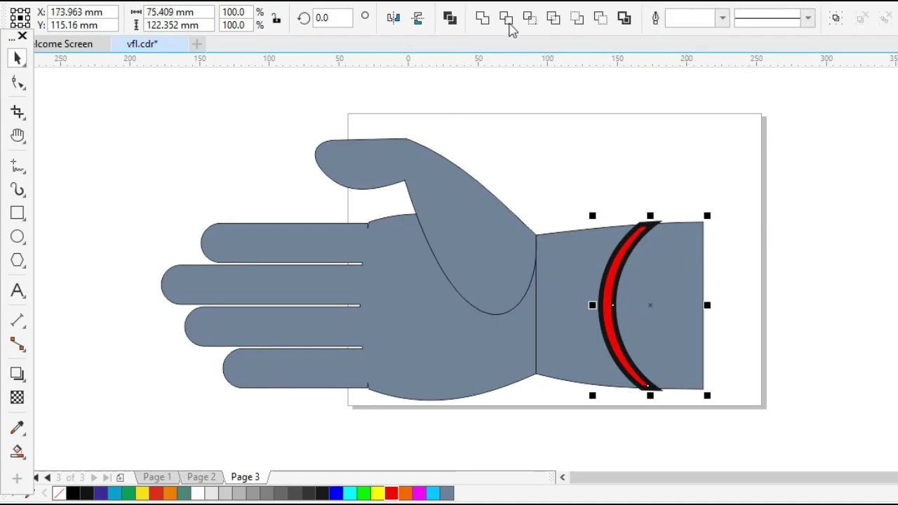
pyautogui.click(505, 17)
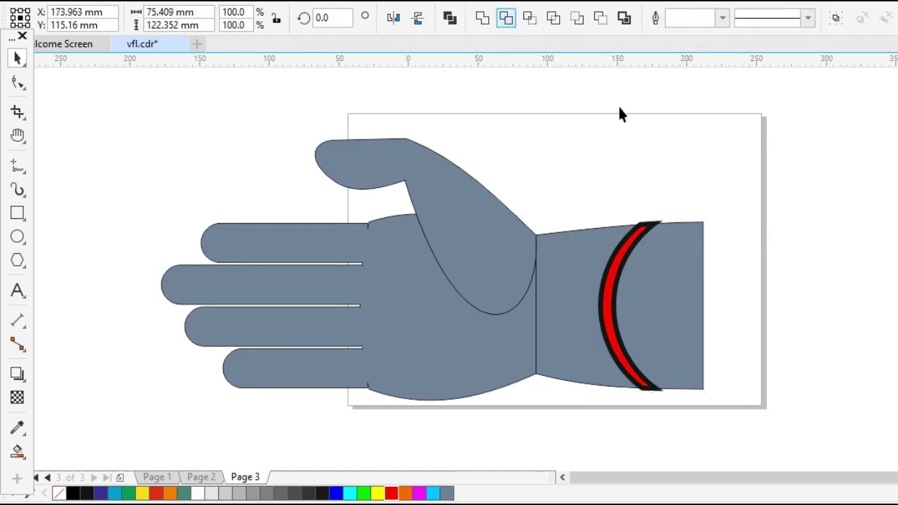
pyautogui.click(640, 228)
pyautogui.click(506, 20)
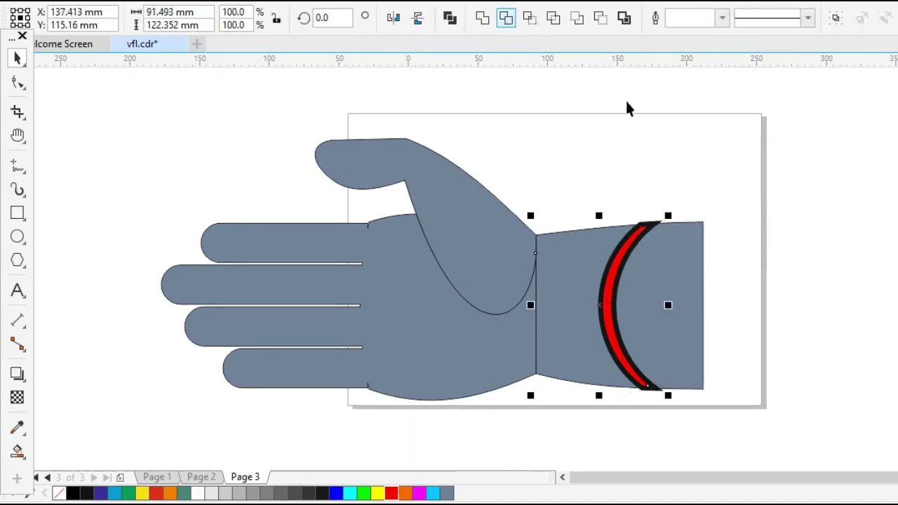
# Move the black outline object off the red band and delete it.
pyautogui.click(626, 102)
pyautogui.moveTo(654, 231); pyautogui.dragTo(684, 178)
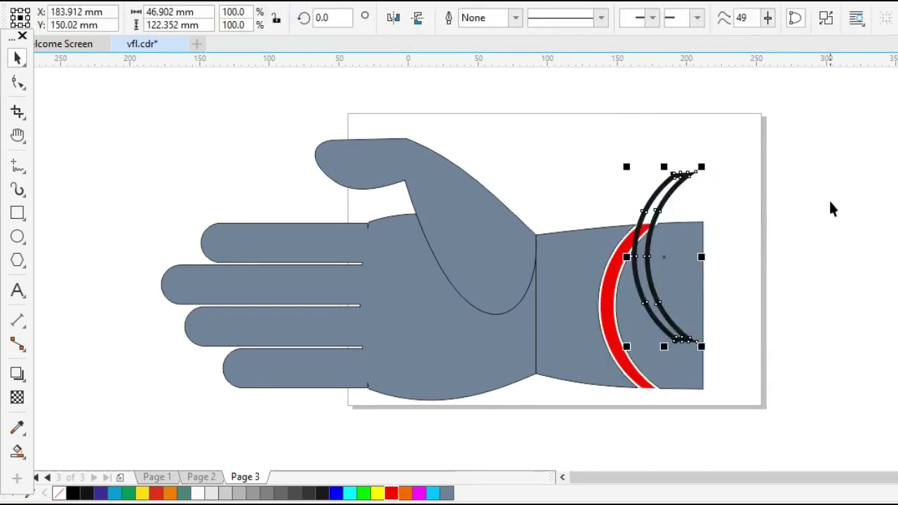
pyautogui.press('Delete')
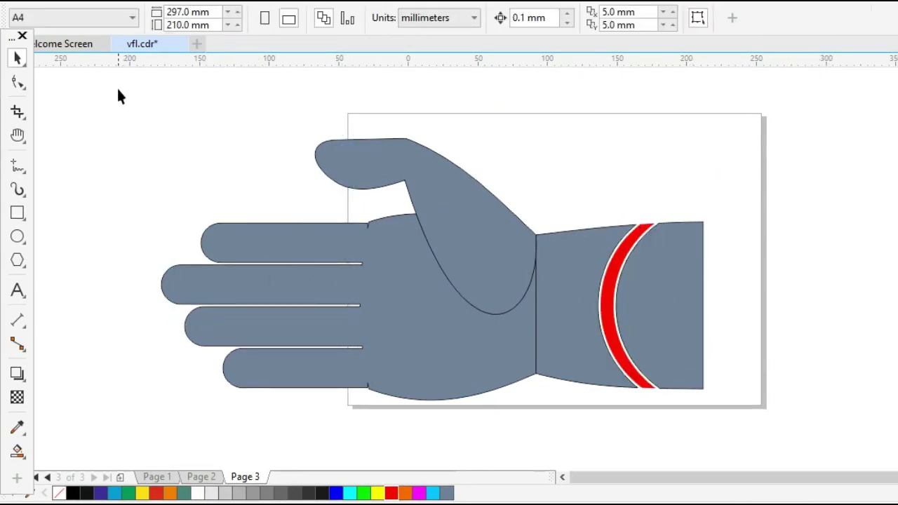
# Recolour the hand, thumb, wrist piece and forearm end piece teal green, leaving the cuff band red.
pyautogui.moveTo(261, 218); pyautogui.dragTo(262, 218)
pyautogui.click(421, 208)
pyautogui.press('Escape')
pyautogui.click(423, 312)
pyautogui.keyDown('shift'); pyautogui.click(426, 352); pyautogui.keyUp('shift')
pyautogui.keyDown('shift'); pyautogui.click(589, 344); pyautogui.keyUp('shift')
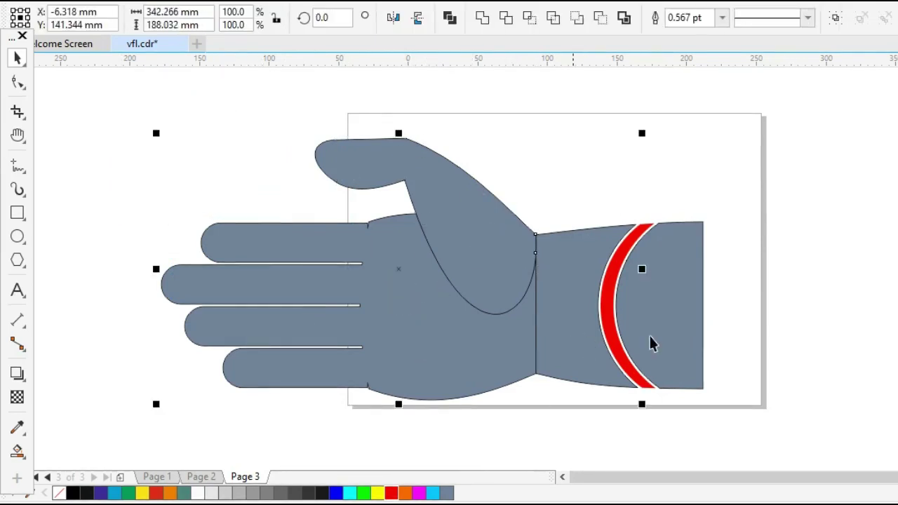
pyautogui.keyDown('shift'); pyautogui.click(652, 341); pyautogui.keyUp('shift')
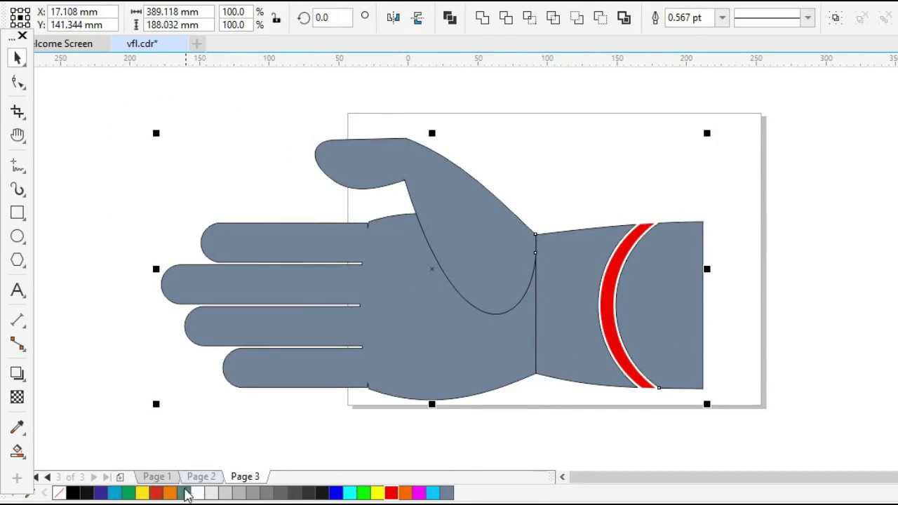
pyautogui.click(184, 493)
pyautogui.press('Escape')
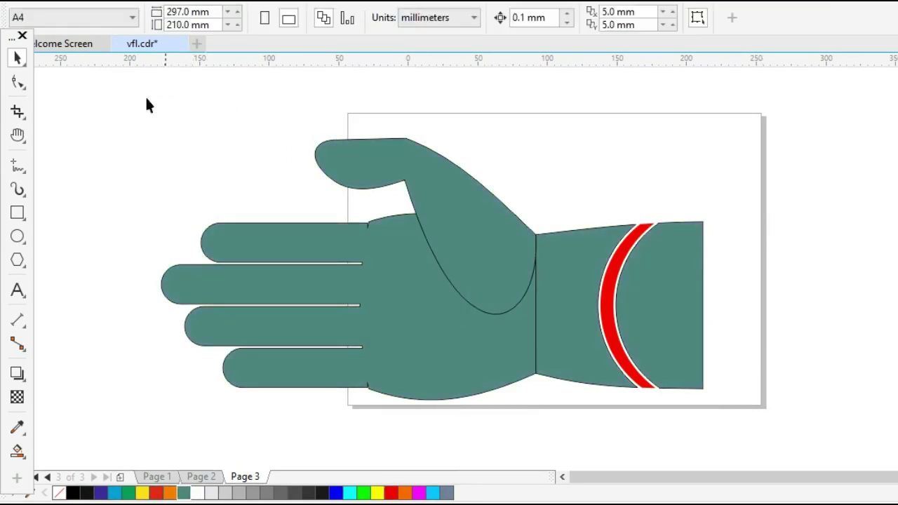
# Group all hand and cuff parts into one object centred on the page, and rotate it 30 degrees.
pyautogui.moveTo(632, 377); pyautogui.dragTo(782, 429)
pyautogui.hotkey('ctrl', 'g')
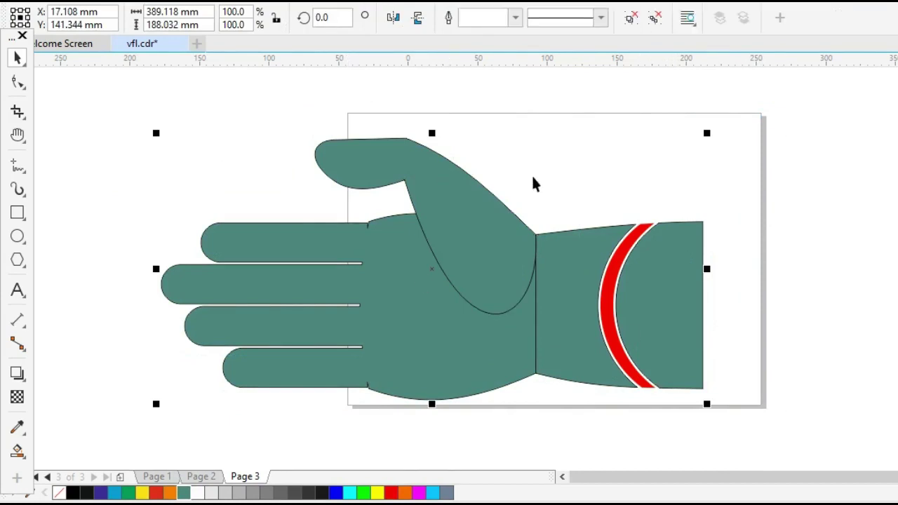
pyautogui.press('p')
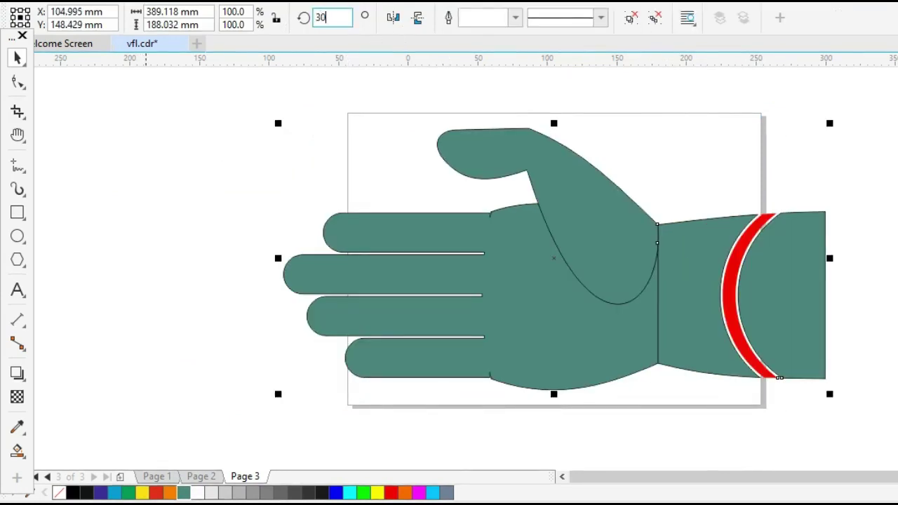
pyautogui.press('Return')
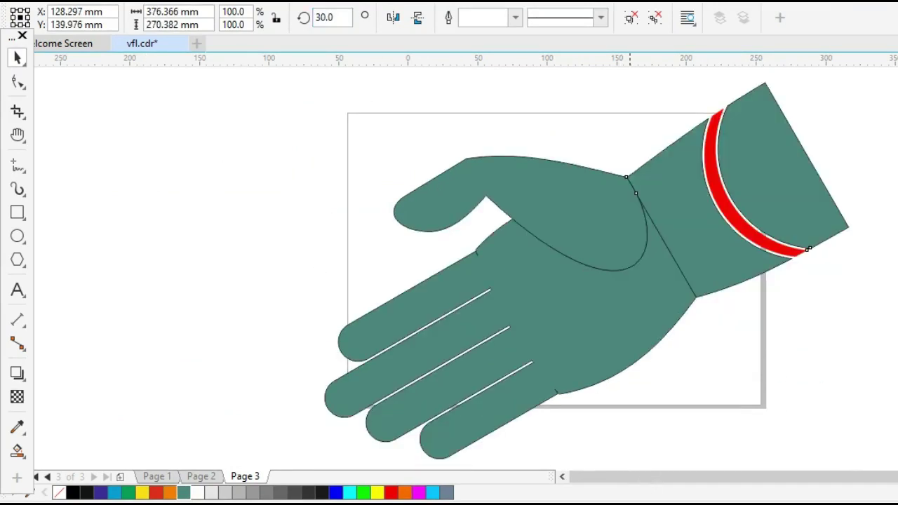
# Make a horizontally mirrored copy of the hand and slide it about 206 mm over the original to form a handshake.
pyautogui.press('z')
pyautogui.rightClick(622, 320)
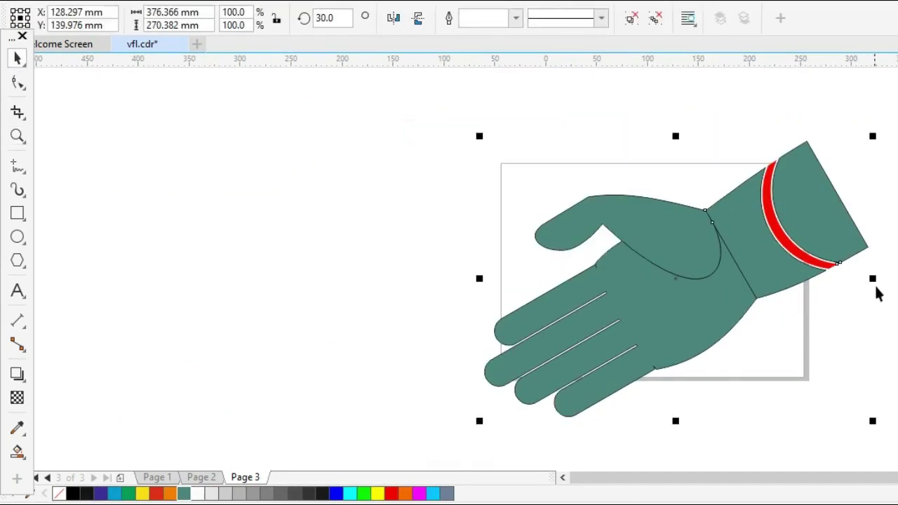
pyautogui.moveTo(876, 280); pyautogui.dragTo(461, 279)
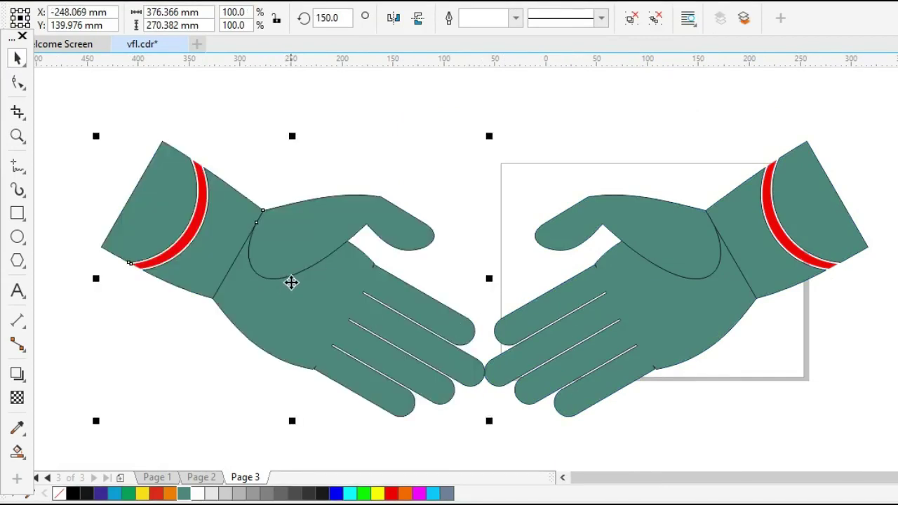
pyautogui.moveTo(293, 280); pyautogui.dragTo(502, 307)
pyautogui.click(768, 373)
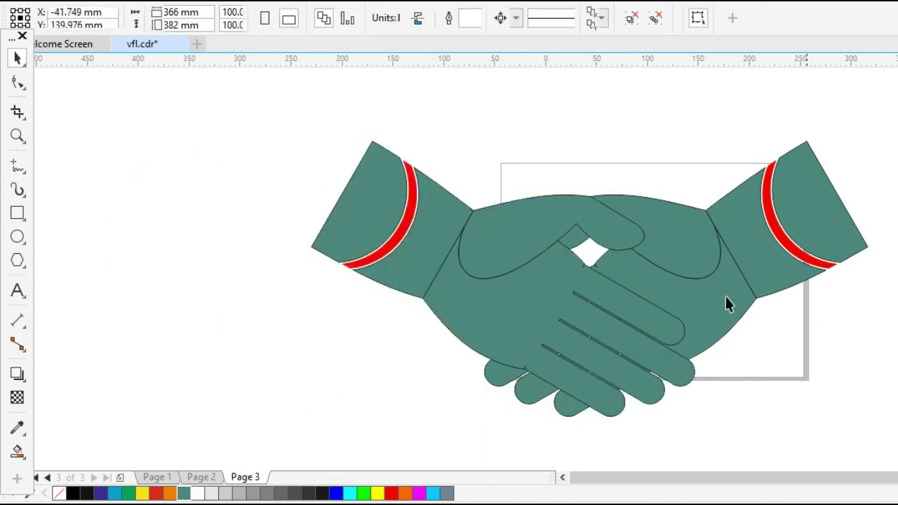
# Ungroup the original hand and bring its thumb to the front, over the mirrored hand's thumb.
pyautogui.click(730, 267)
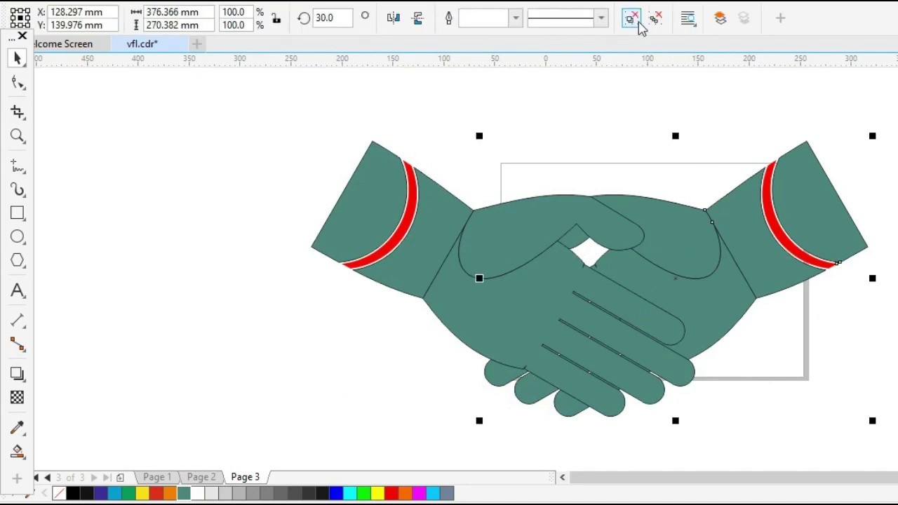
pyautogui.click(774, 124)
pyautogui.click(659, 234)
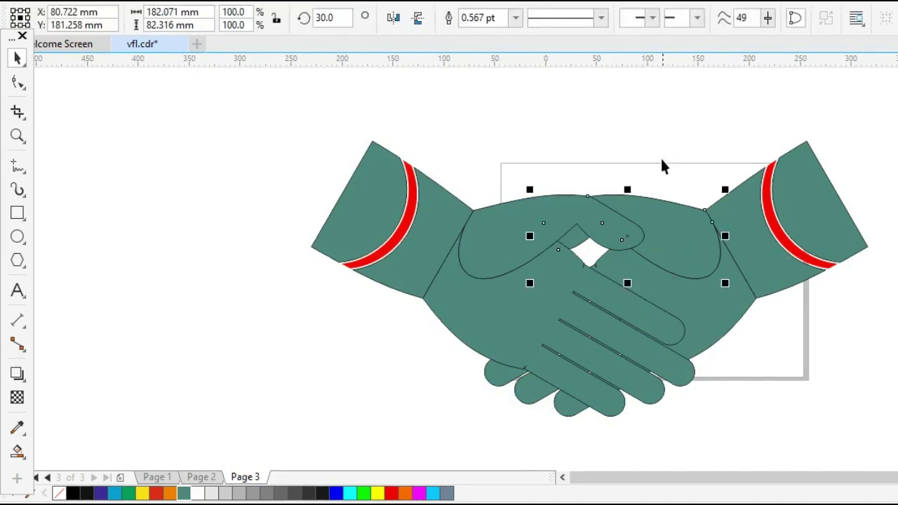
pyautogui.hotkey('shift', 'pageup')
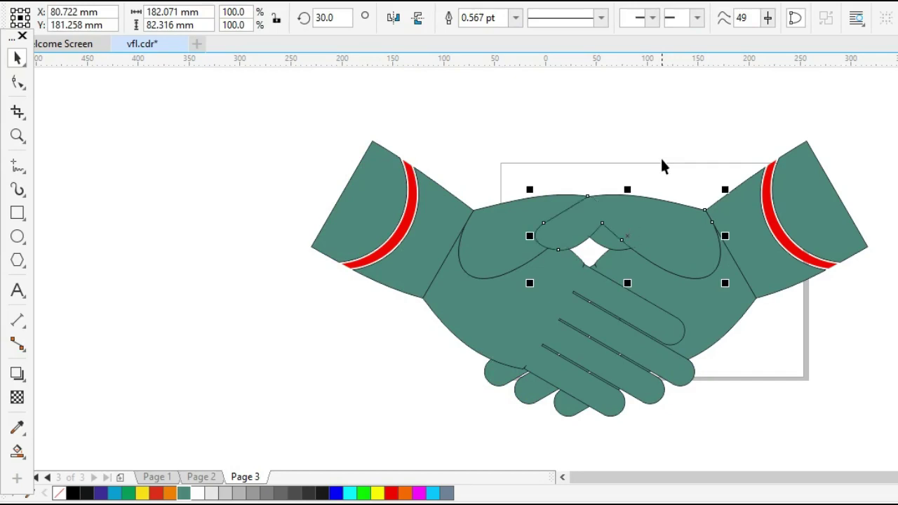
pyautogui.press('Escape')
# Ungroup the mirrored hand so its thumb can be selected separately, and clear the selection.
pyautogui.click(481, 226)
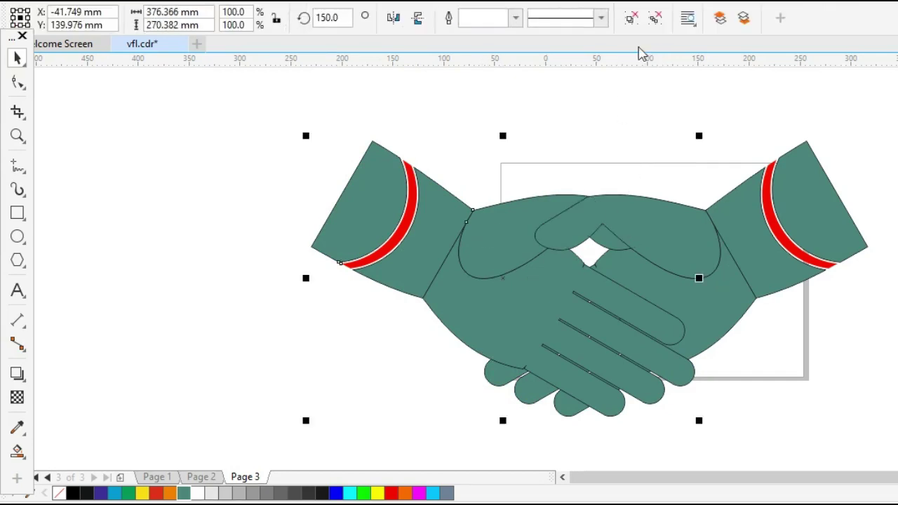
pyautogui.press('Escape')
pyautogui.click(558, 224)
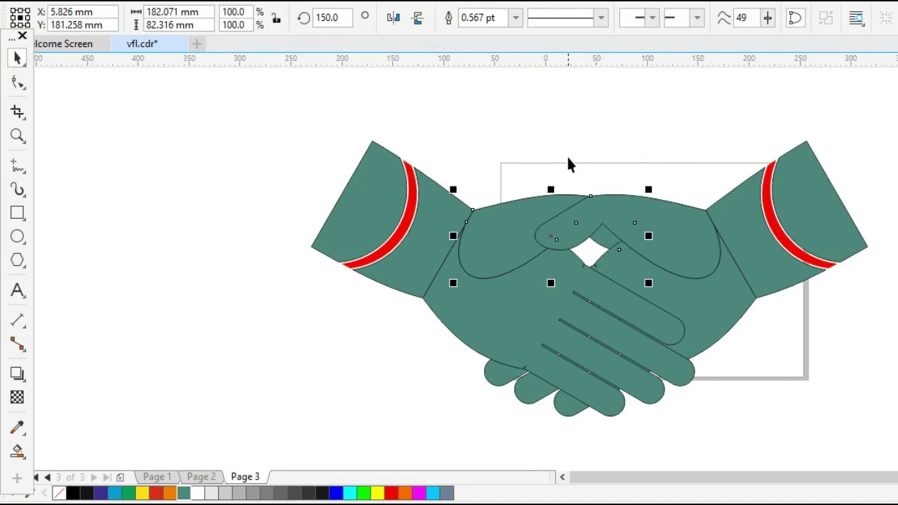
pyautogui.press('Escape')
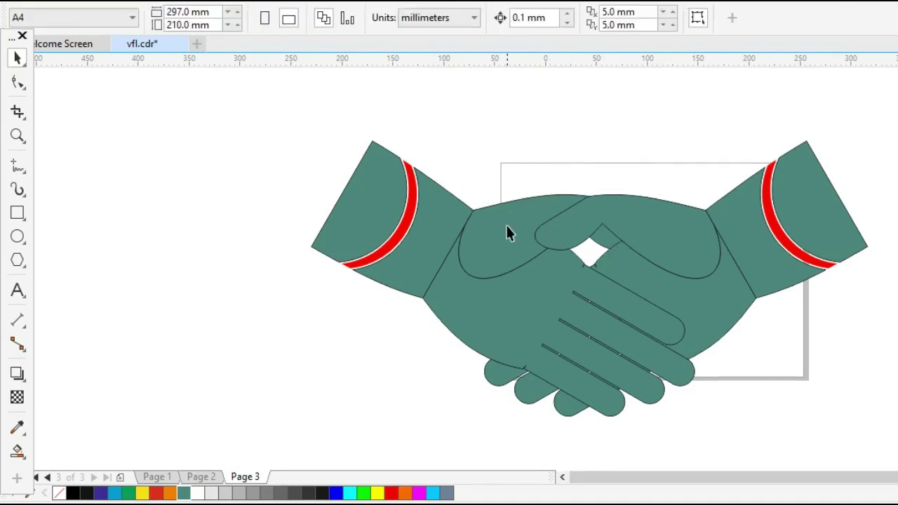
# Fill the left hand's thumb, its palm with fingers, and both parts of its sleeve with orange.
pyautogui.click(507, 230)
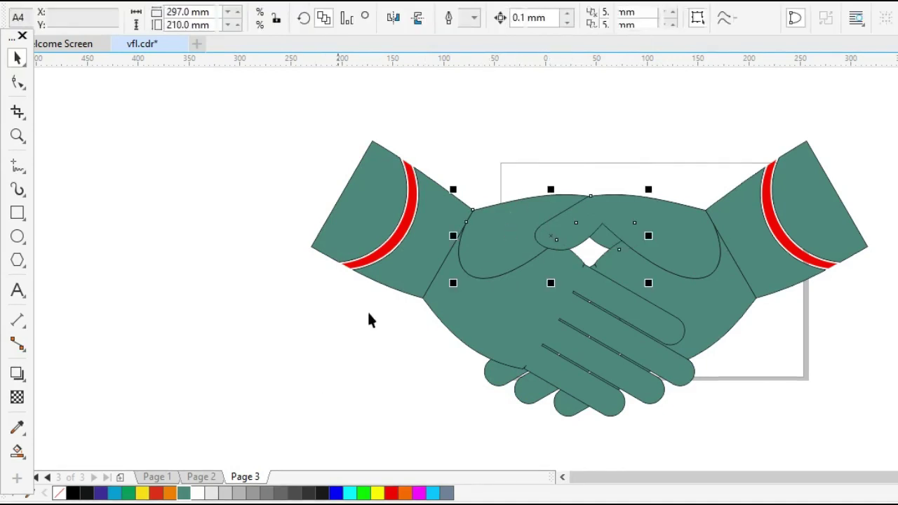
pyautogui.click(405, 493)
pyautogui.press('Escape')
pyautogui.click(537, 276)
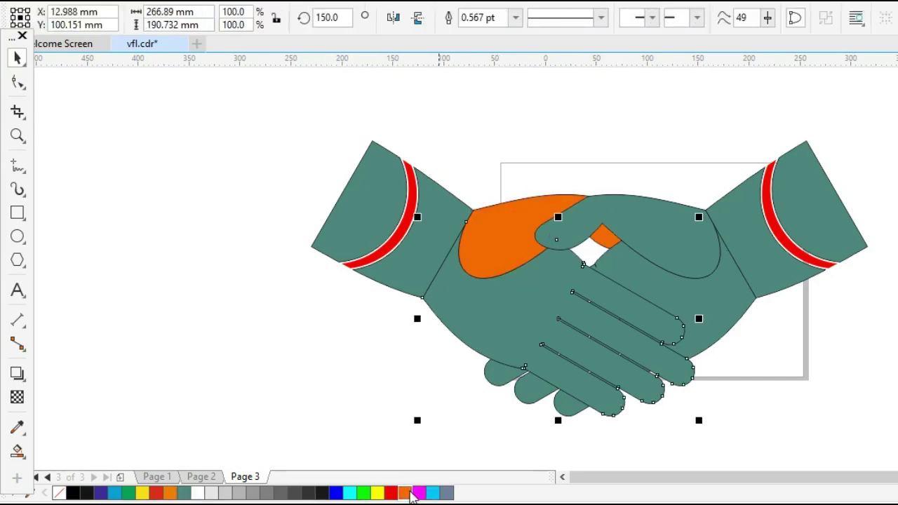
pyautogui.click(406, 493)
pyautogui.press('Escape')
pyautogui.click(369, 205)
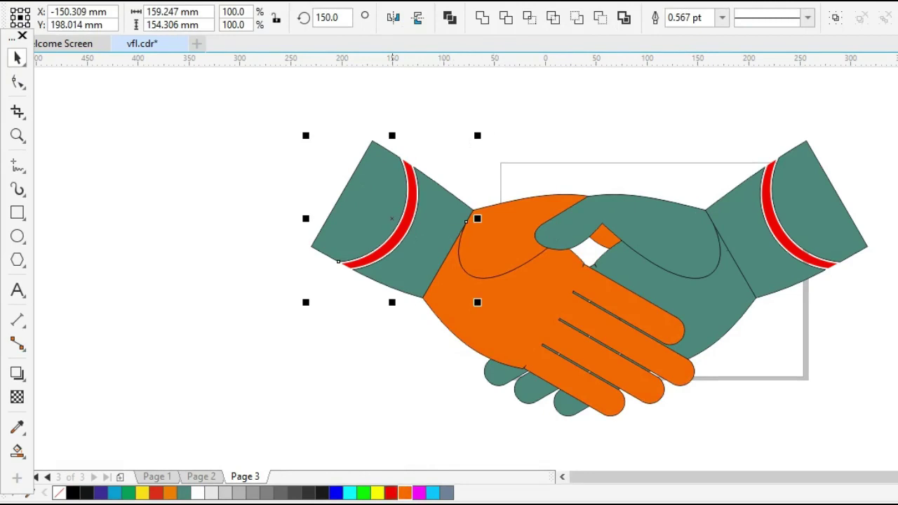
pyautogui.click(405, 493)
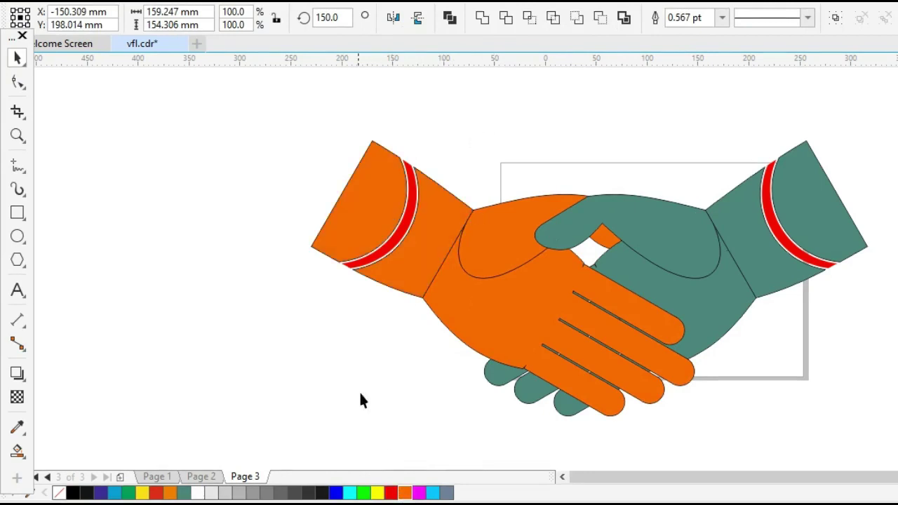
pyautogui.press('Escape')
# Fill the left hand's cuff band with green and the right hand's cuff band with orange.
pyautogui.click(372, 211)
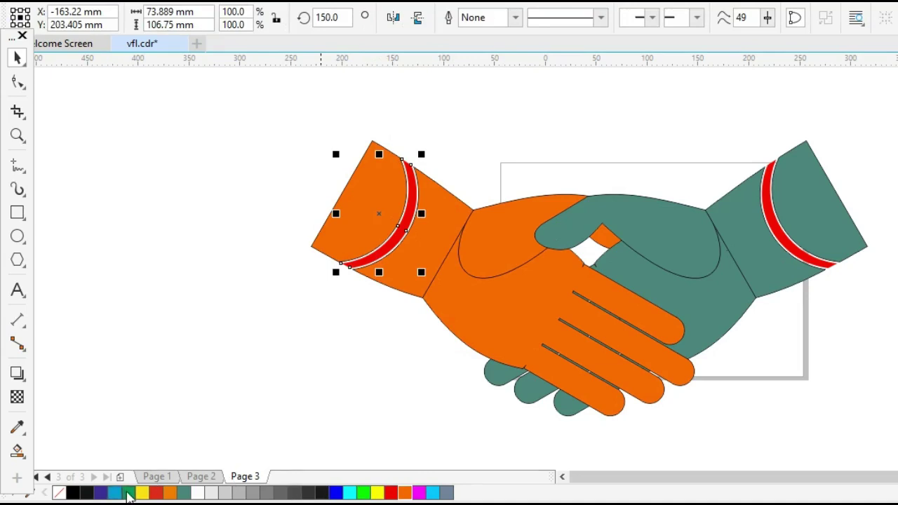
pyautogui.click(129, 493)
pyautogui.press('Escape')
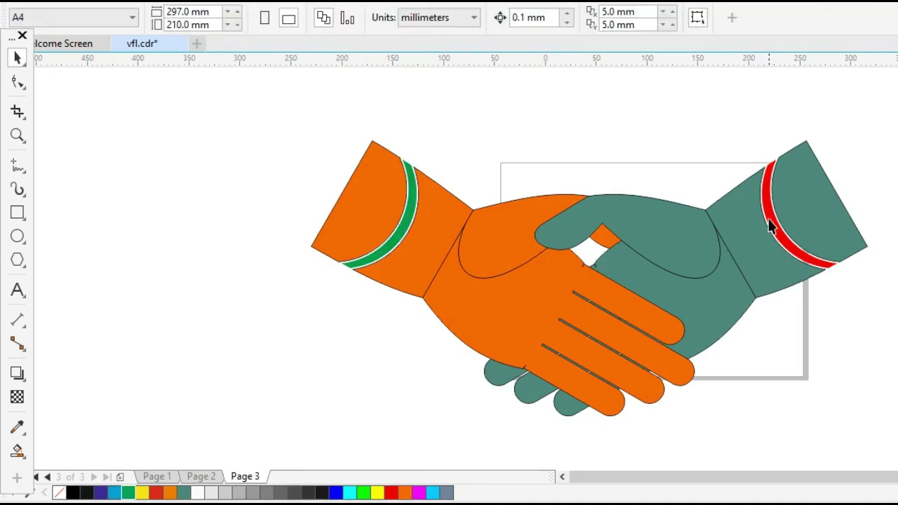
pyautogui.click(777, 237)
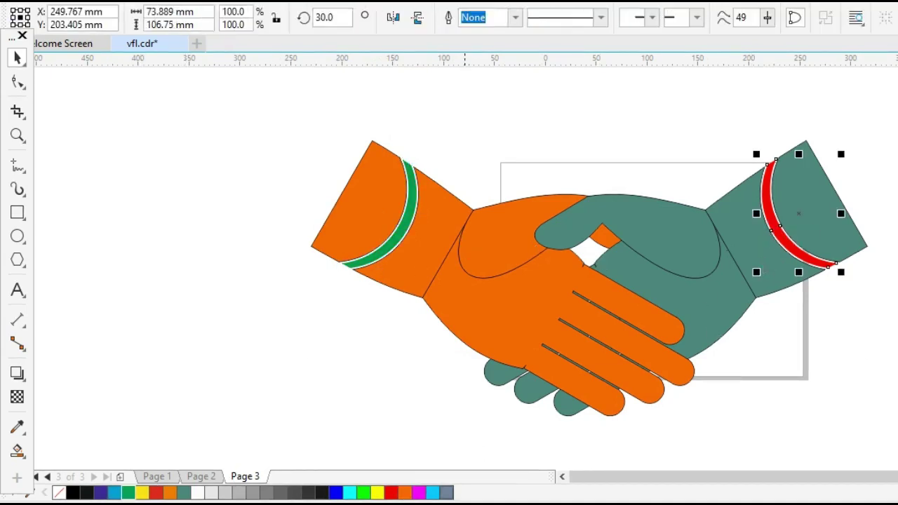
pyautogui.click(405, 493)
# Set the outline width of all handshake parts to None.
pyautogui.click(893, 319)
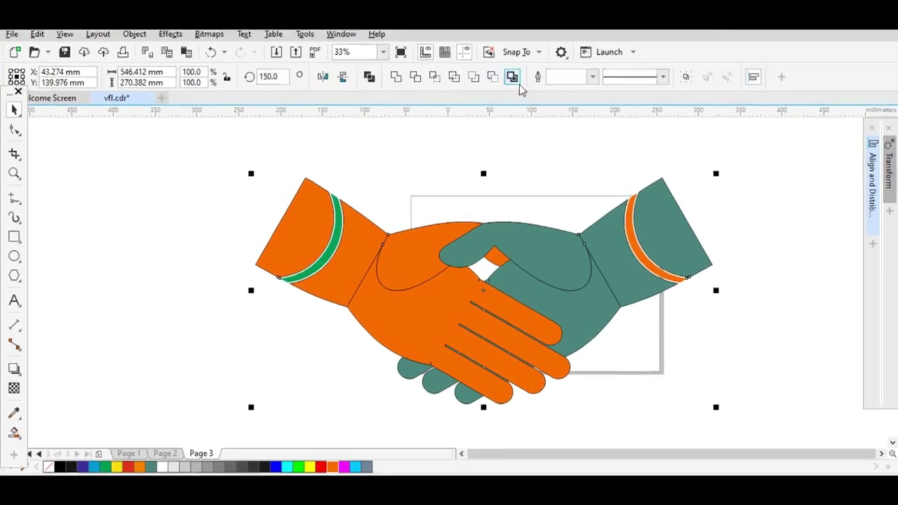
pyautogui.click(581, 82)
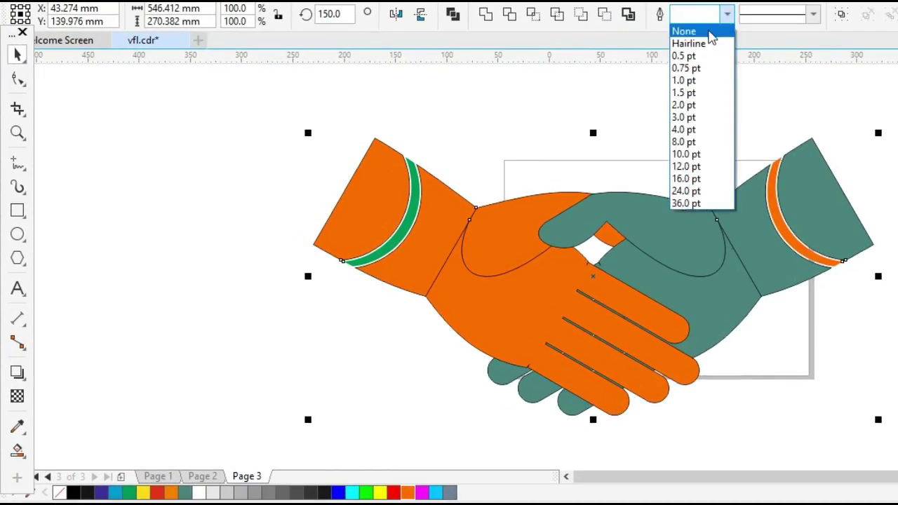
pyautogui.click(708, 32)
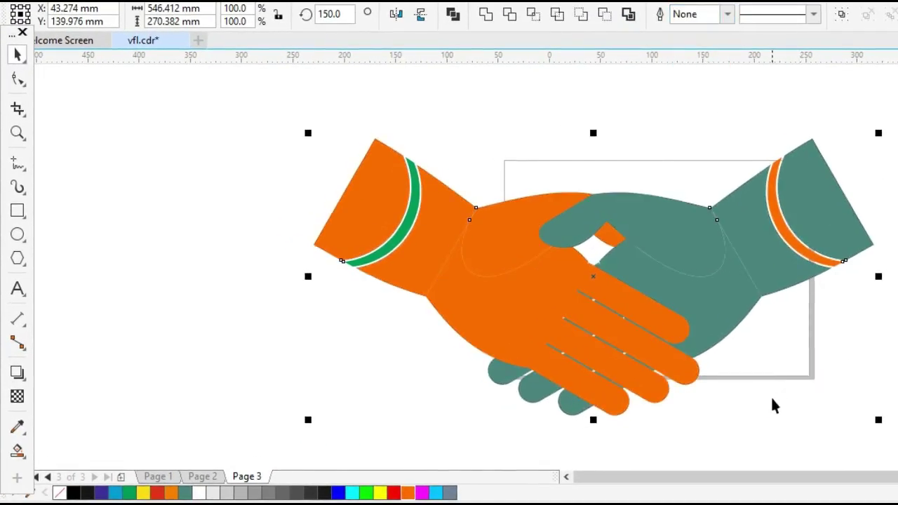
# Group the handshake at the page centre and scale it down proportionally to about 296 mm wide.
pyautogui.hotkey('ctrl', 'g')
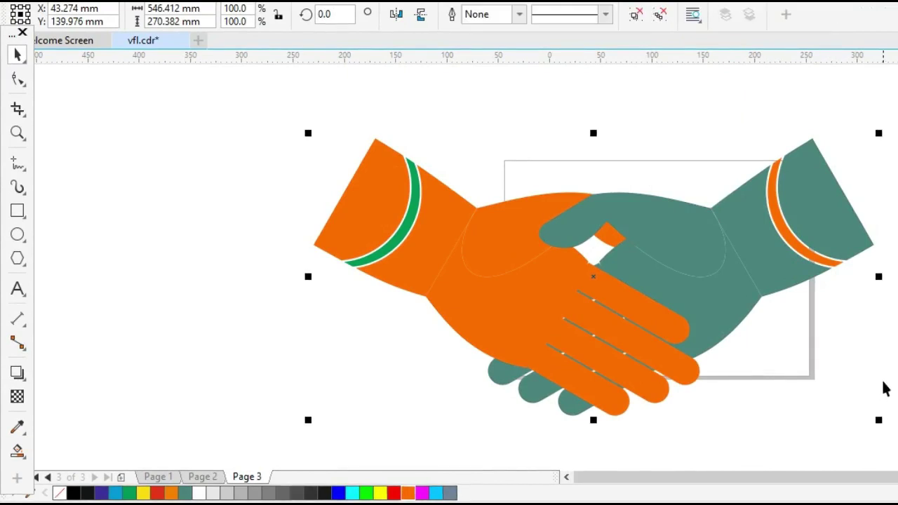
pyautogui.press('p')
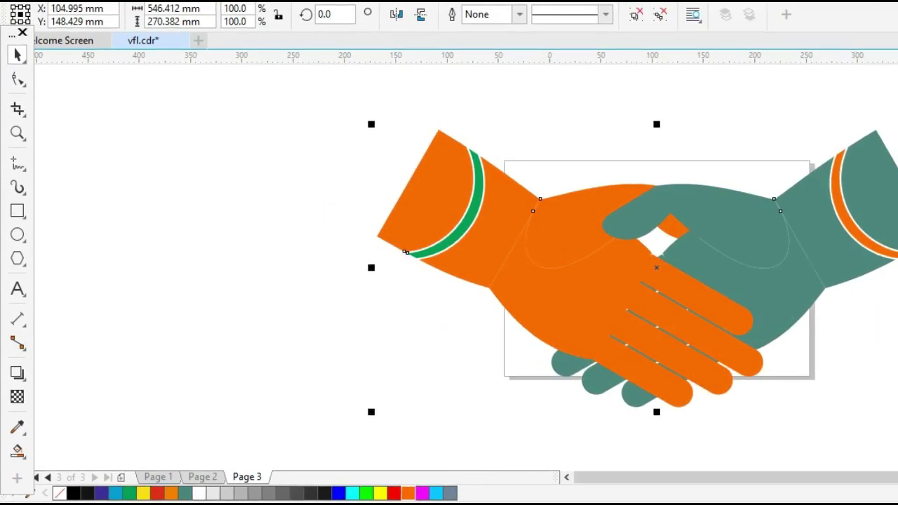
pyautogui.moveTo(896, 411); pyautogui.dragTo(868, 350)
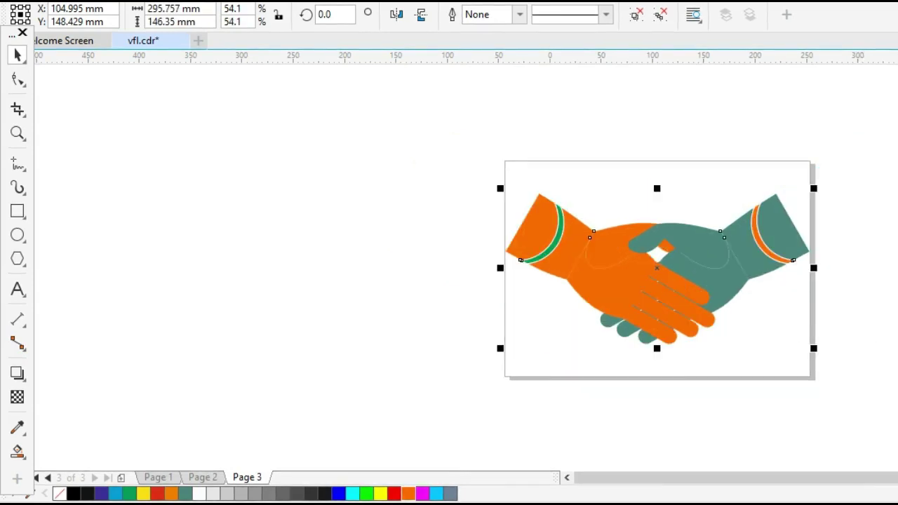
# Place a copy of the handshake level with the original, beside the page's left edge.
pyautogui.click(472, 150)
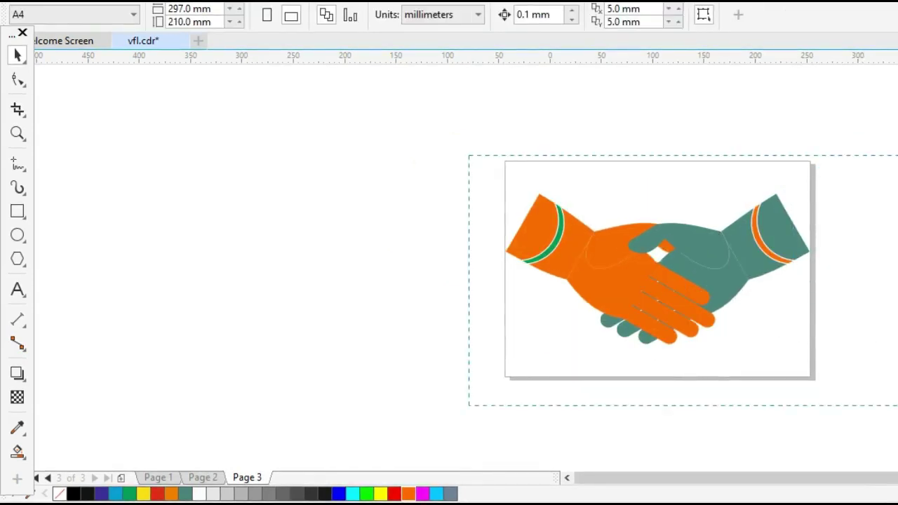
pyautogui.moveTo(695, 305); pyautogui.dragTo(362, 283)
pyautogui.click(560, 381)
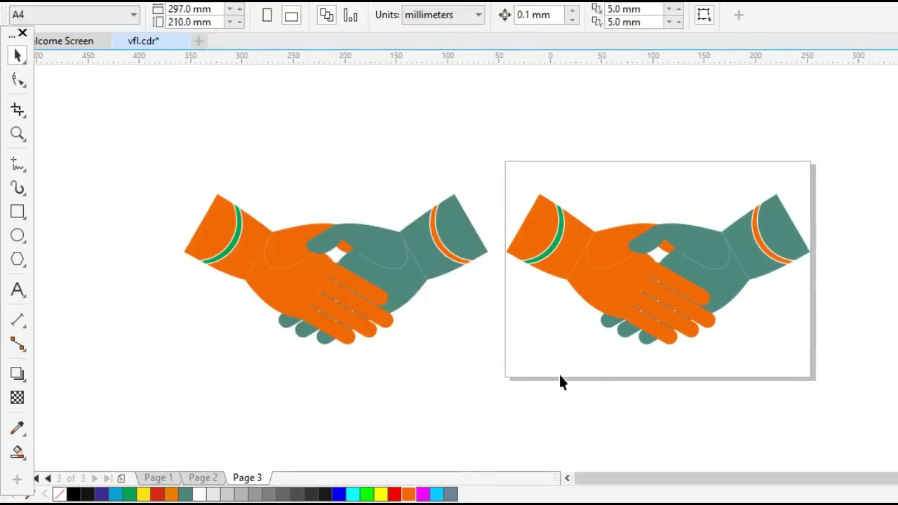
# Ungroup the copied handshake so its hand parts can be selected separately.
pyautogui.press('z')
pyautogui.moveTo(168, 162); pyautogui.dragTo(526, 353)
pyautogui.press('space')
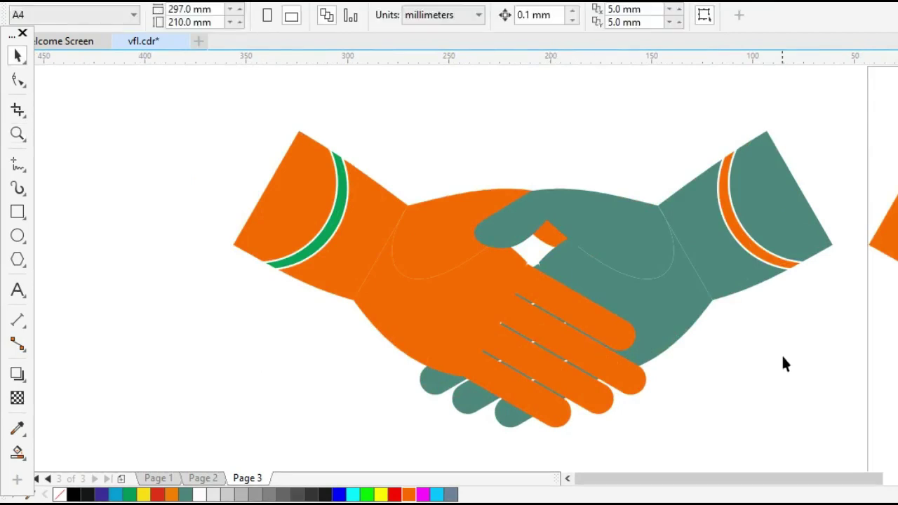
pyautogui.click(644, 275)
pyautogui.keyDown('ctrl'); pyautogui.click(639, 276); pyautogui.keyUp('ctrl')
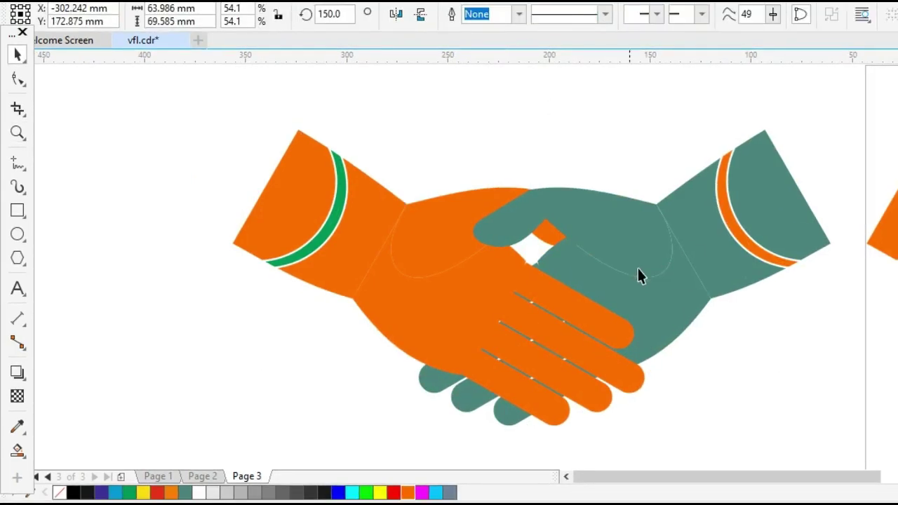
pyautogui.click(639, 277)
pyautogui.press('Escape')
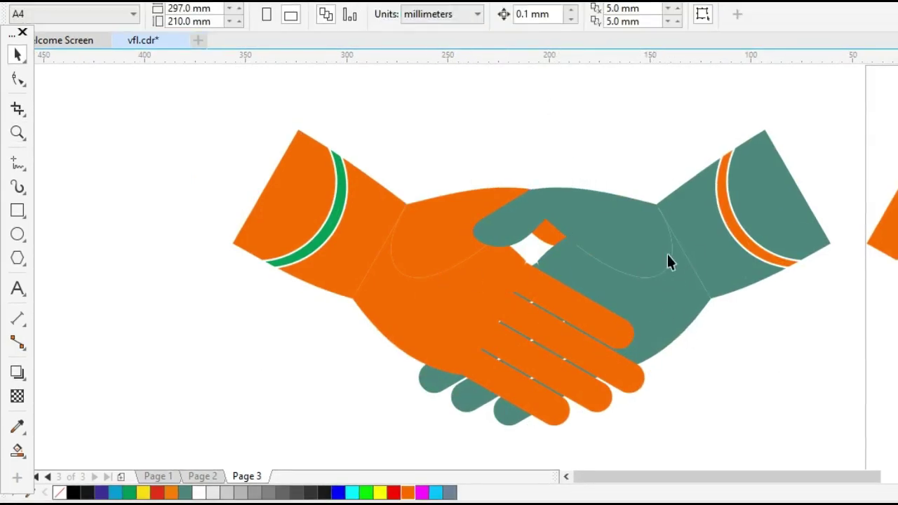
# Fill the copy's teal thumb, palm with fingers, and sleeve parts with green.
pyautogui.click(612, 241)
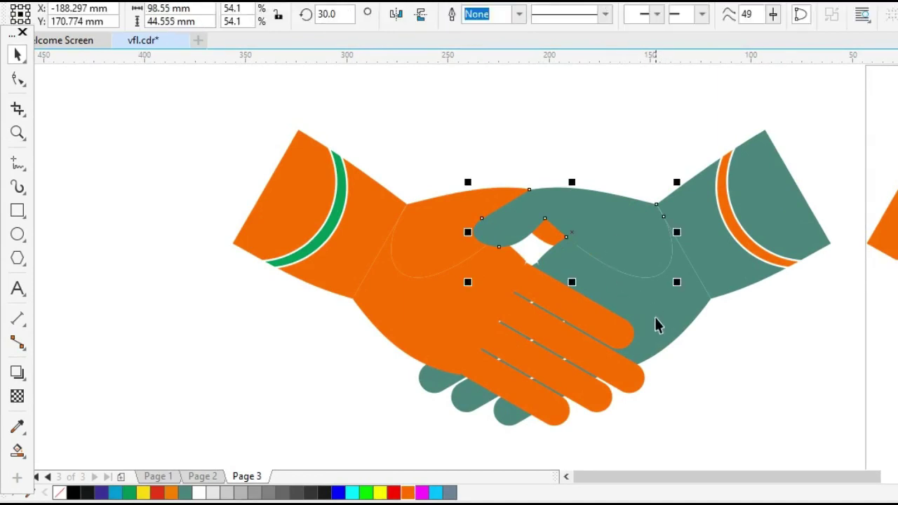
pyautogui.click(742, 259)
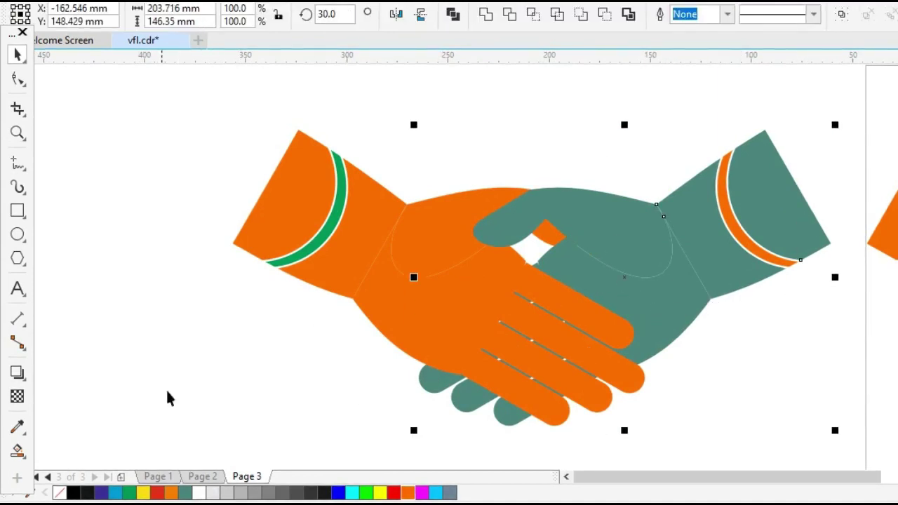
pyautogui.click(129, 493)
pyautogui.click(235, 385)
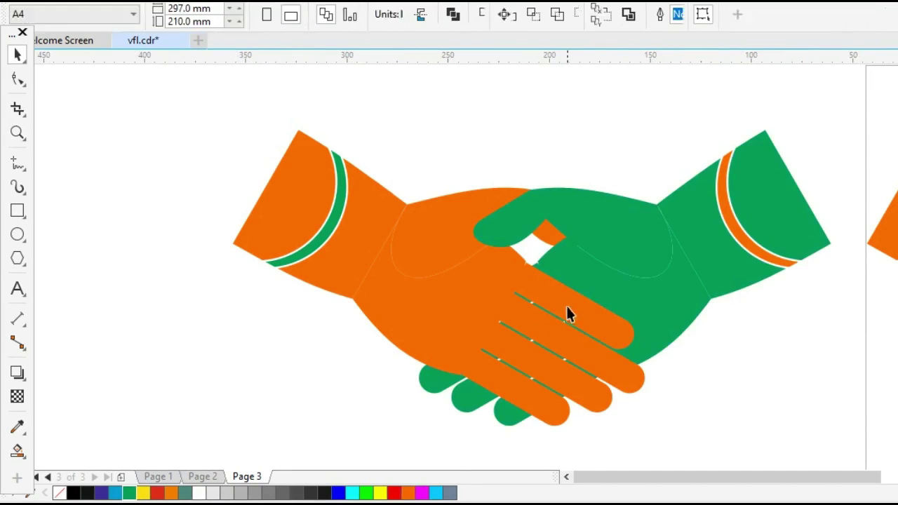
# Fill the copy's orange palm with fingers, thumb, and both sleeve parts with blue.
pyautogui.click(425, 307)
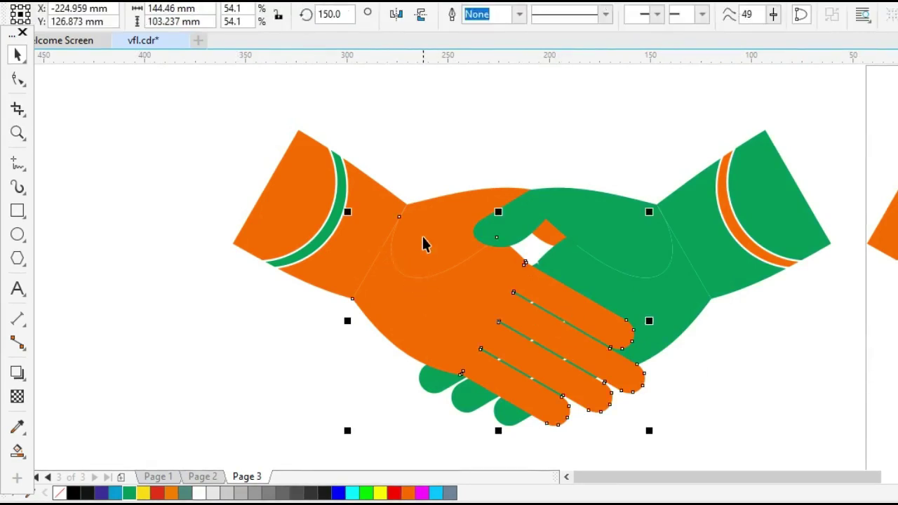
pyautogui.keyDown('shift'); pyautogui.click(423, 243); pyautogui.keyUp('shift')
pyautogui.keyDown('shift'); pyautogui.click(371, 202); pyautogui.keyUp('shift')
pyautogui.keyDown('shift'); pyautogui.click(317, 188); pyautogui.keyUp('shift')
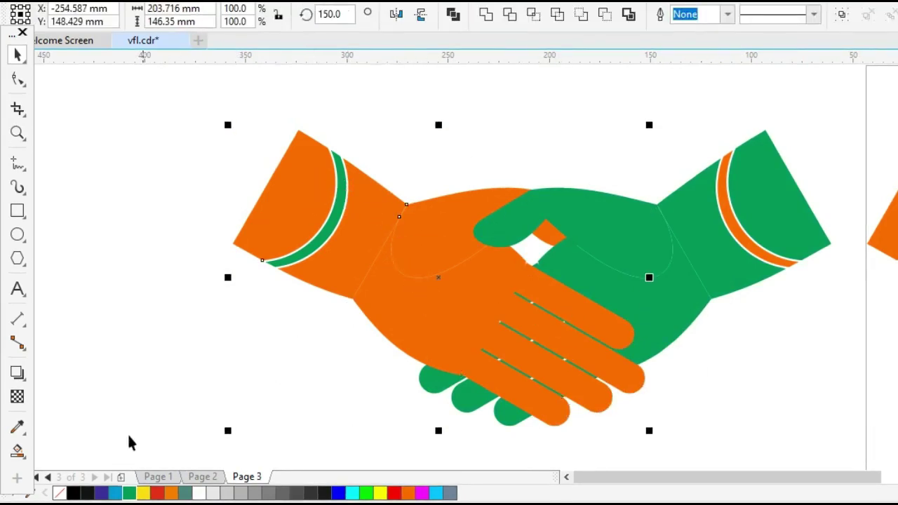
pyautogui.click(116, 494)
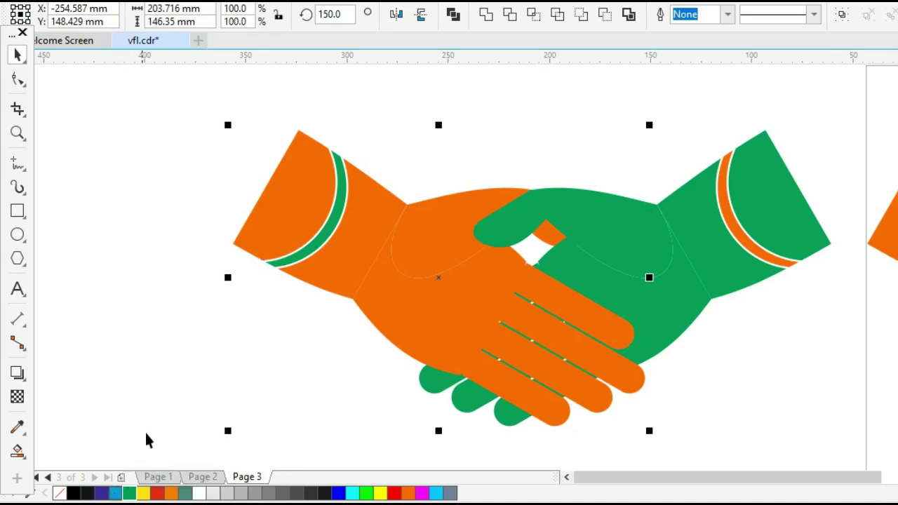
pyautogui.click(727, 401)
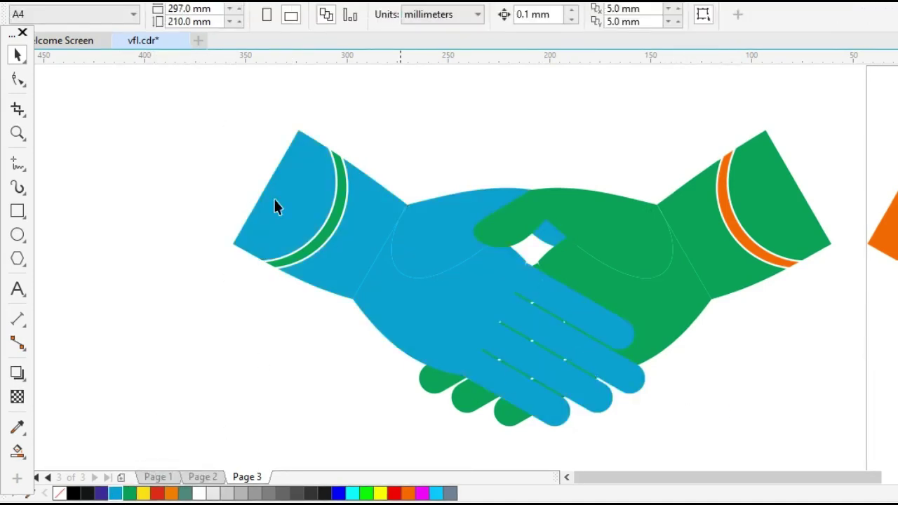
# Try red on the blue hand's cuff band and blue on the green hand's cuff band.
pyautogui.click(327, 226)
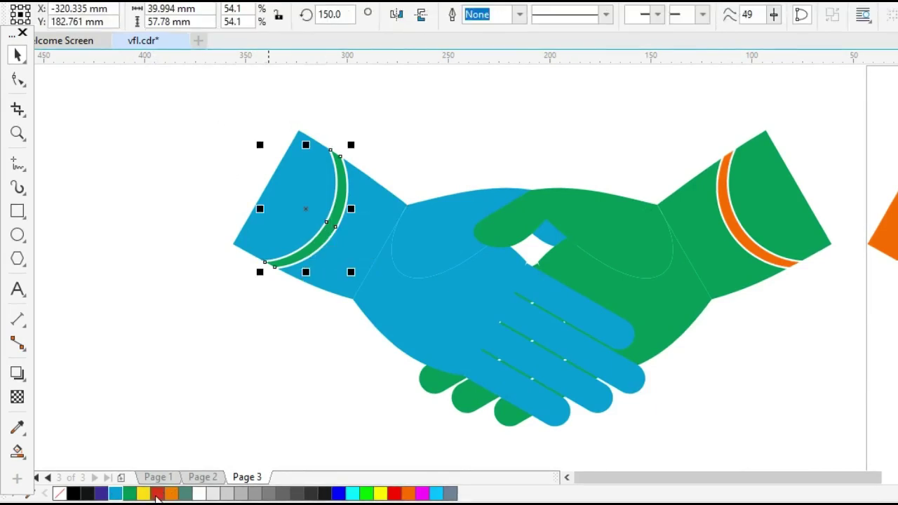
pyautogui.click(157, 494)
pyautogui.click(248, 372)
pyautogui.click(746, 248)
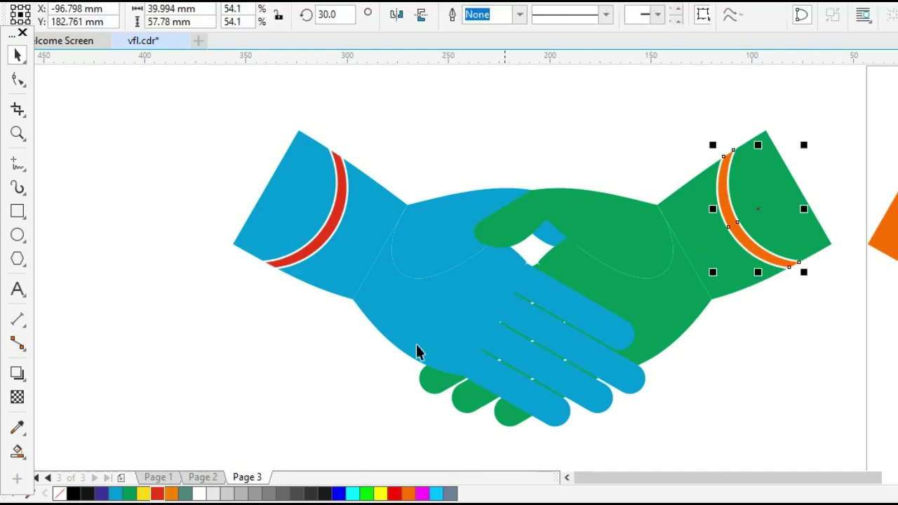
pyautogui.click(115, 494)
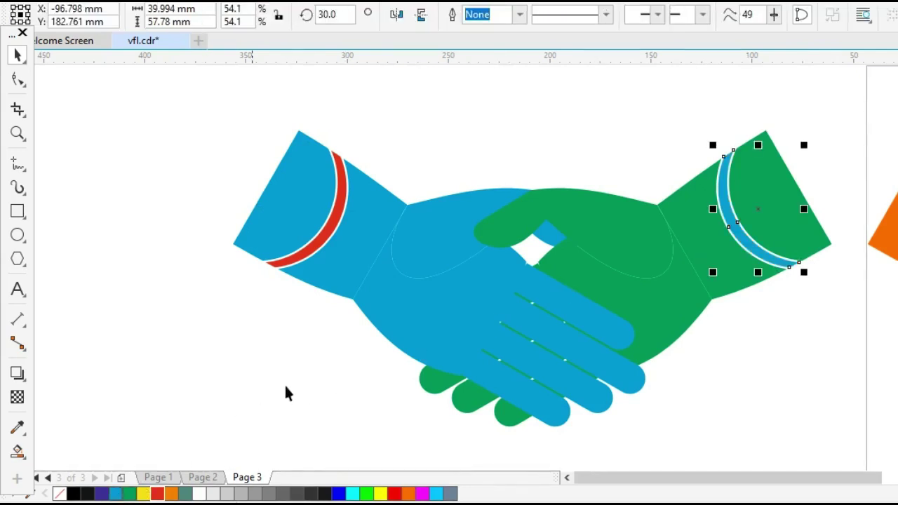
pyautogui.click(285, 383)
# Try a green fill on the blue hand's cuff band.
pyautogui.click(336, 216)
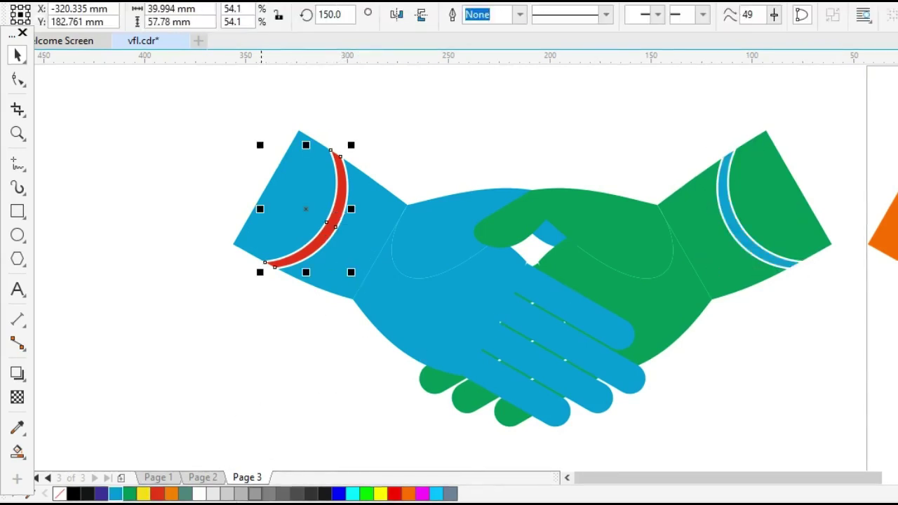
pyautogui.click(129, 494)
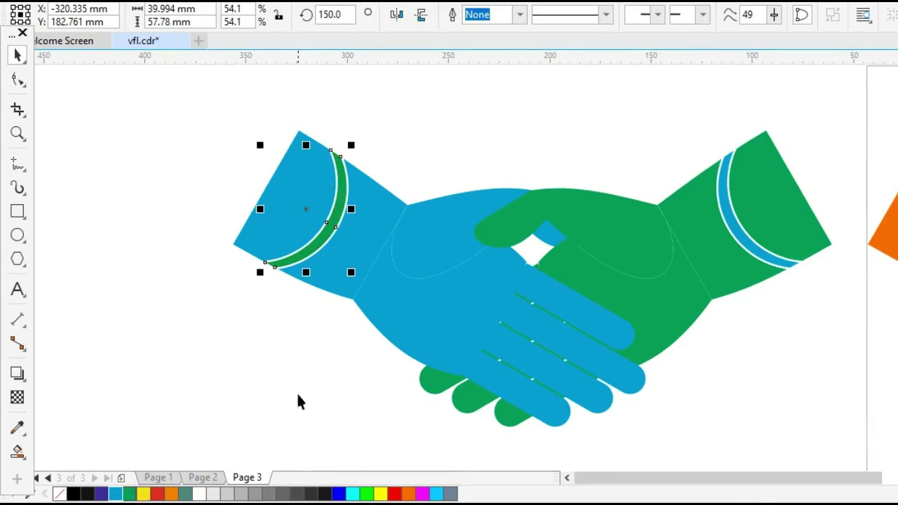
pyautogui.click(795, 377)
# Fill the green hand's cuff band with red and the blue hand's cuff band with orange.
pyautogui.rightClick(671, 355)
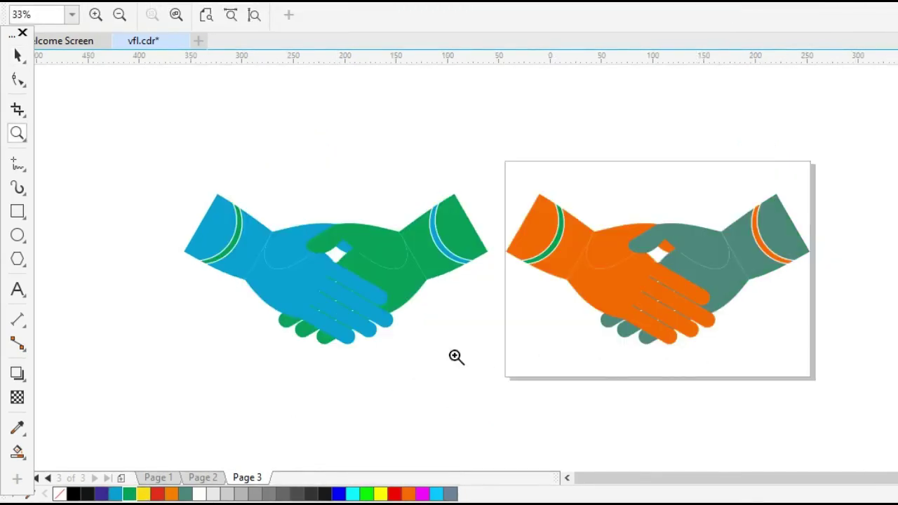
pyautogui.press('space')
pyautogui.moveTo(393, 327); pyautogui.dragTo(522, 425)
pyautogui.click(442, 402)
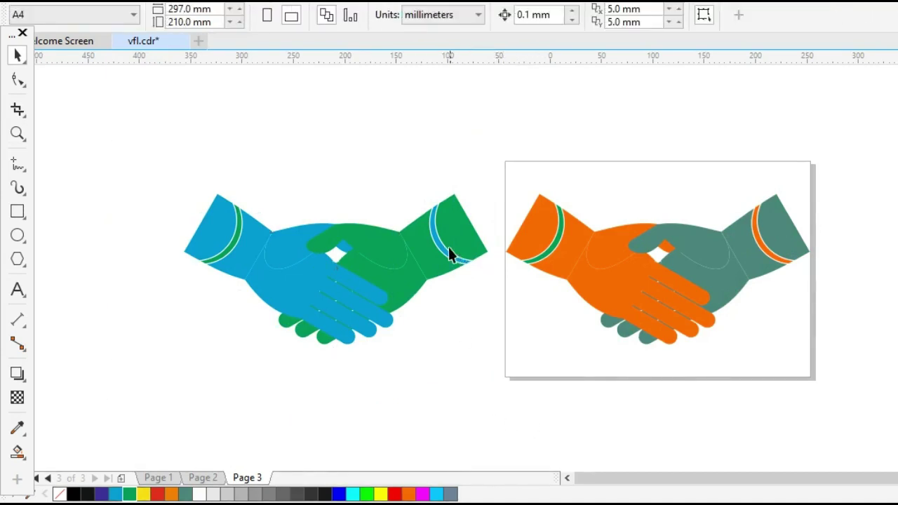
pyautogui.keyDown('ctrl'); pyautogui.click(442, 246); pyautogui.keyUp('ctrl')
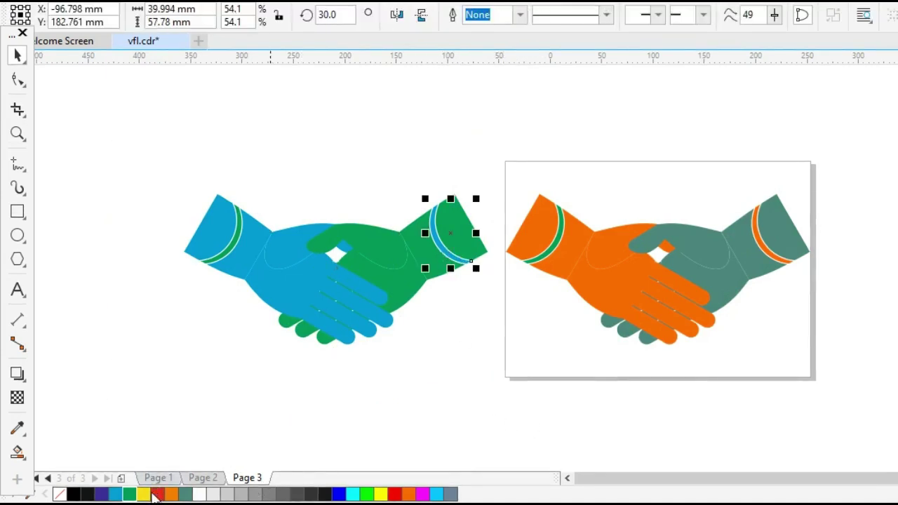
pyautogui.click(265, 302)
pyautogui.keyDown('ctrl'); pyautogui.click(230, 247); pyautogui.keyUp('ctrl')
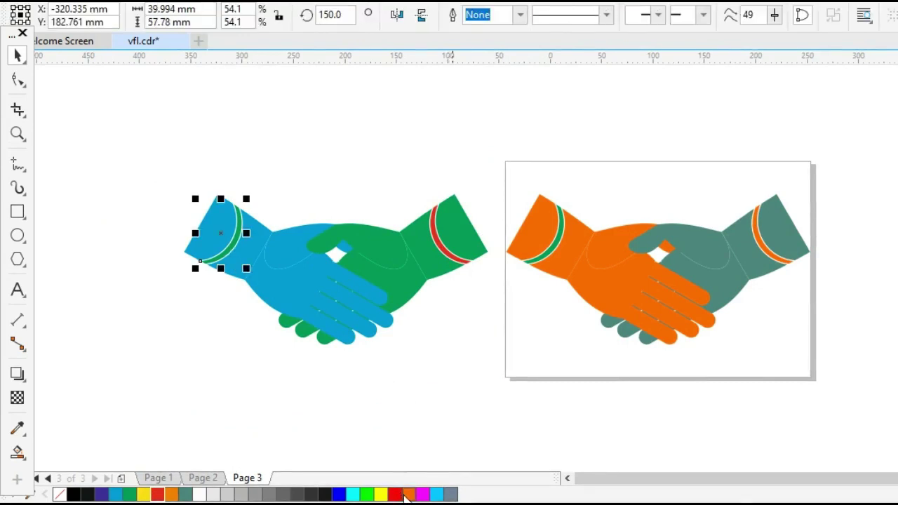
pyautogui.click(409, 494)
pyautogui.moveTo(152, 147); pyautogui.dragTo(676, 459)
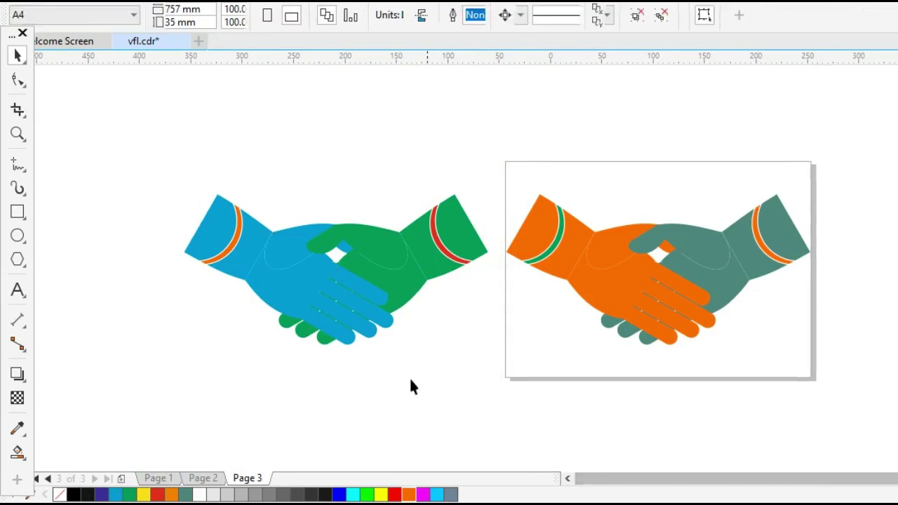
# Scale the blue and green handshake down proportionally to about 215 mm wide and place it beside the page with a small gap.
pyautogui.moveTo(492, 349); pyautogui.dragTo(464, 335)
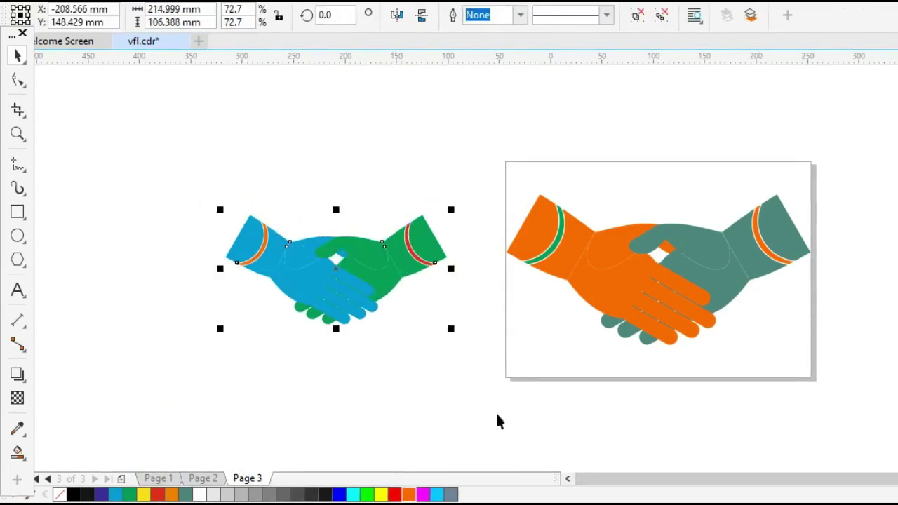
pyautogui.moveTo(355, 311); pyautogui.dragTo(411, 310)
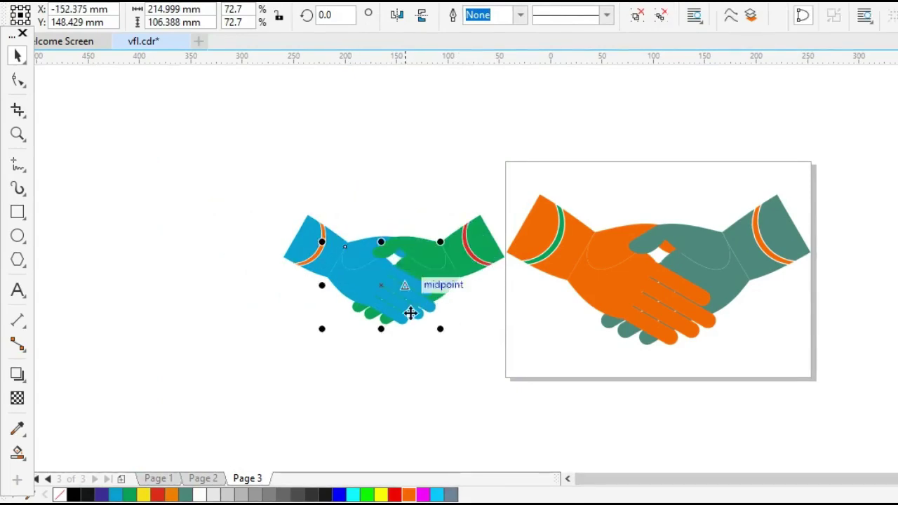
pyautogui.click(431, 365)
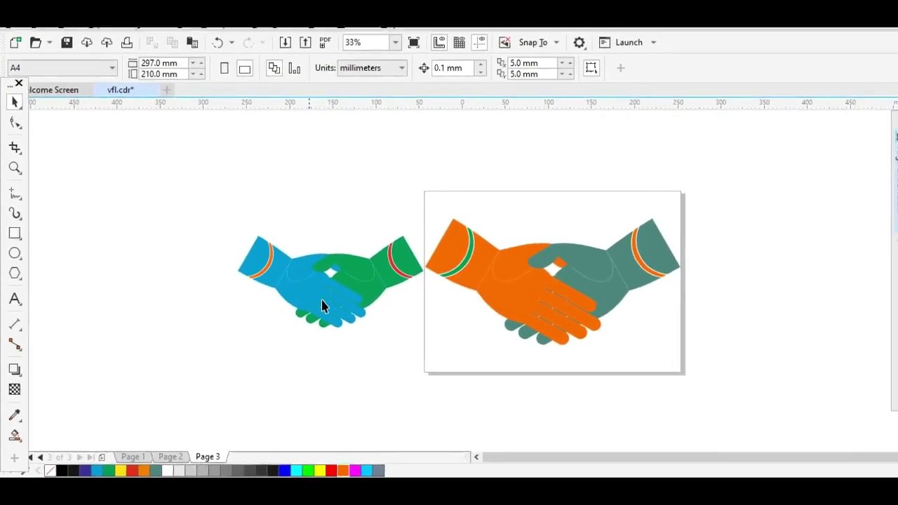
pyautogui.click(332, 299)
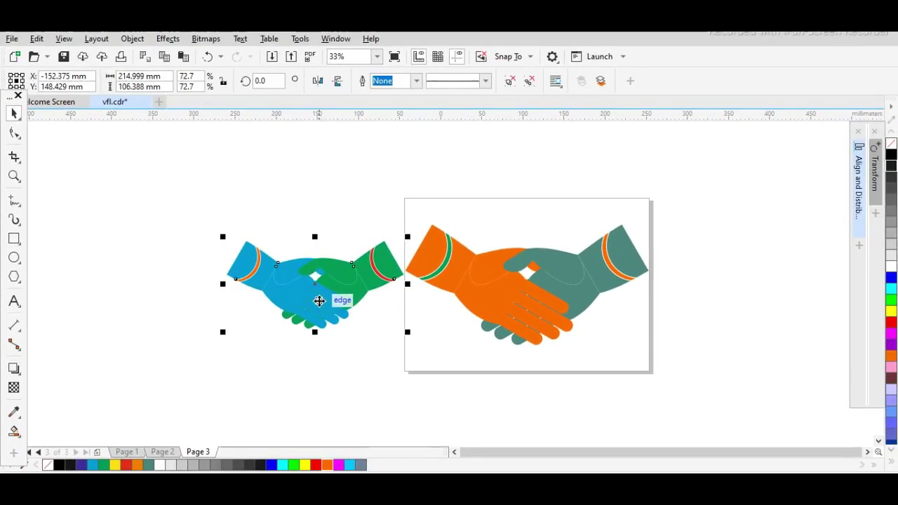
pyautogui.moveTo(332, 299); pyautogui.dragTo(319, 296)
pyautogui.click(366, 360)
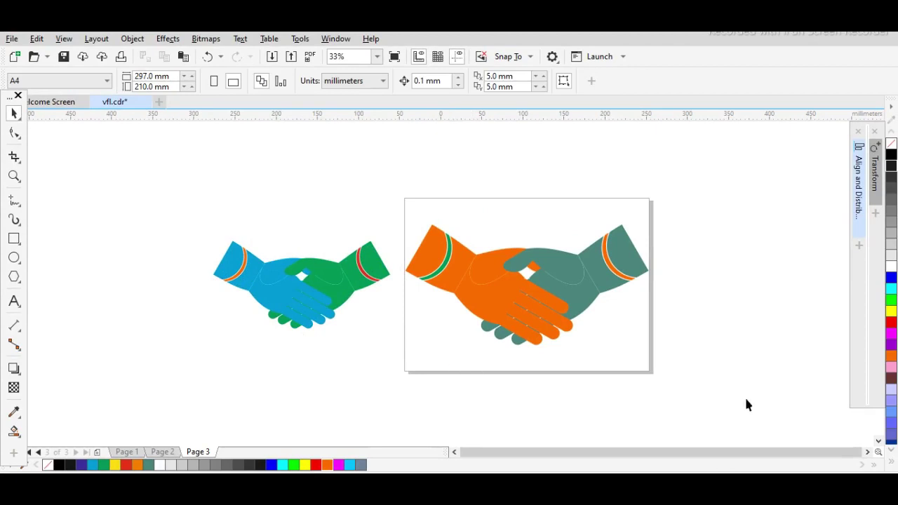
# Frame both handshakes closely and show them in a full-screen preview.
pyautogui.press('h')
pyautogui.moveTo(736, 405)
pyautogui.mouseDown()
pyautogui.moveTo(475, 381)
pyautogui.moveTo(657, 379)
pyautogui.mouseUp()
pyautogui.press('z')
pyautogui.moveTo(305, 340); pyautogui.dragTo(556, 369)
pyautogui.press('space')
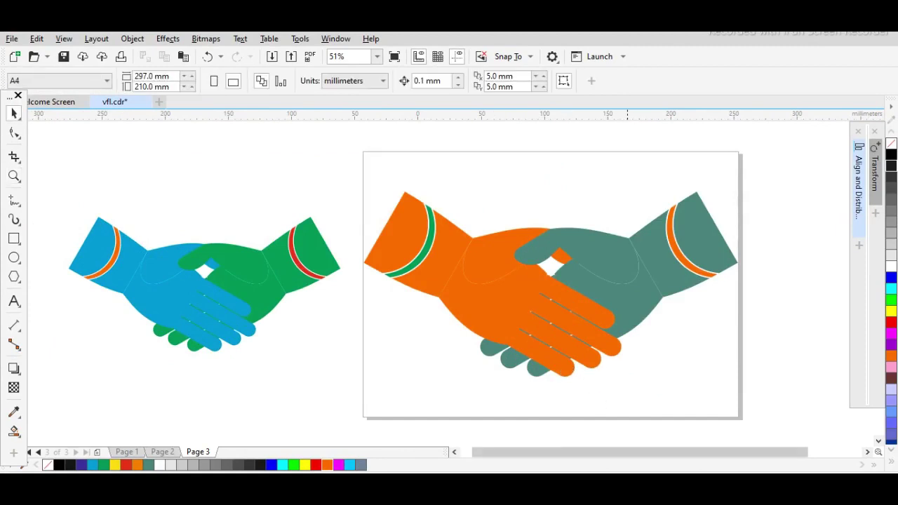
pyautogui.scroll(1, 238, 260)
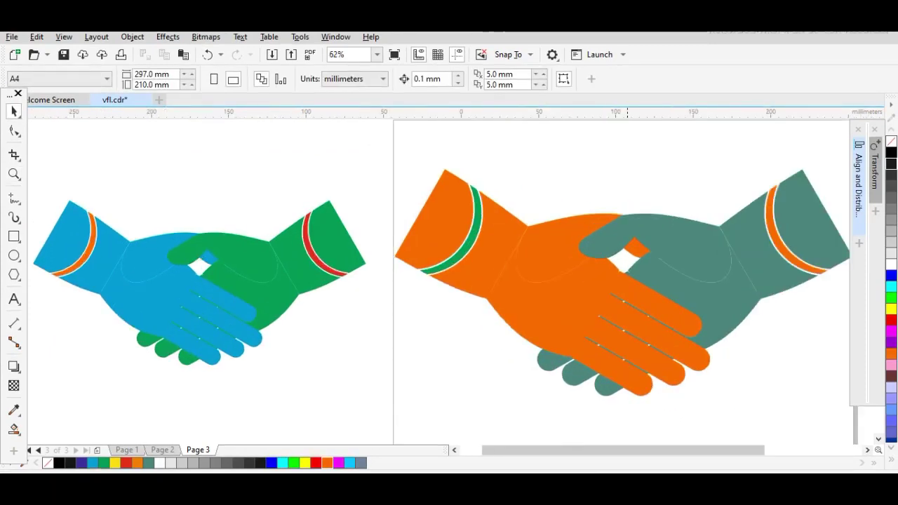
pyautogui.press('F9')
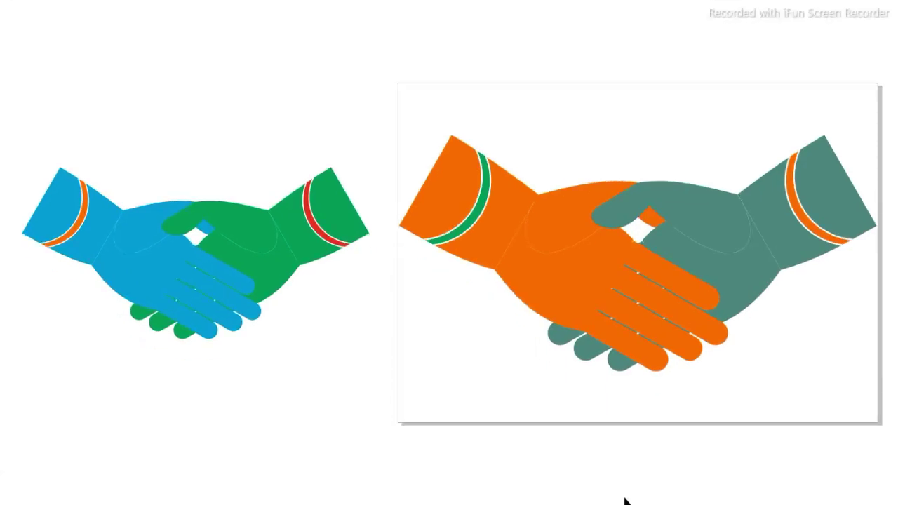